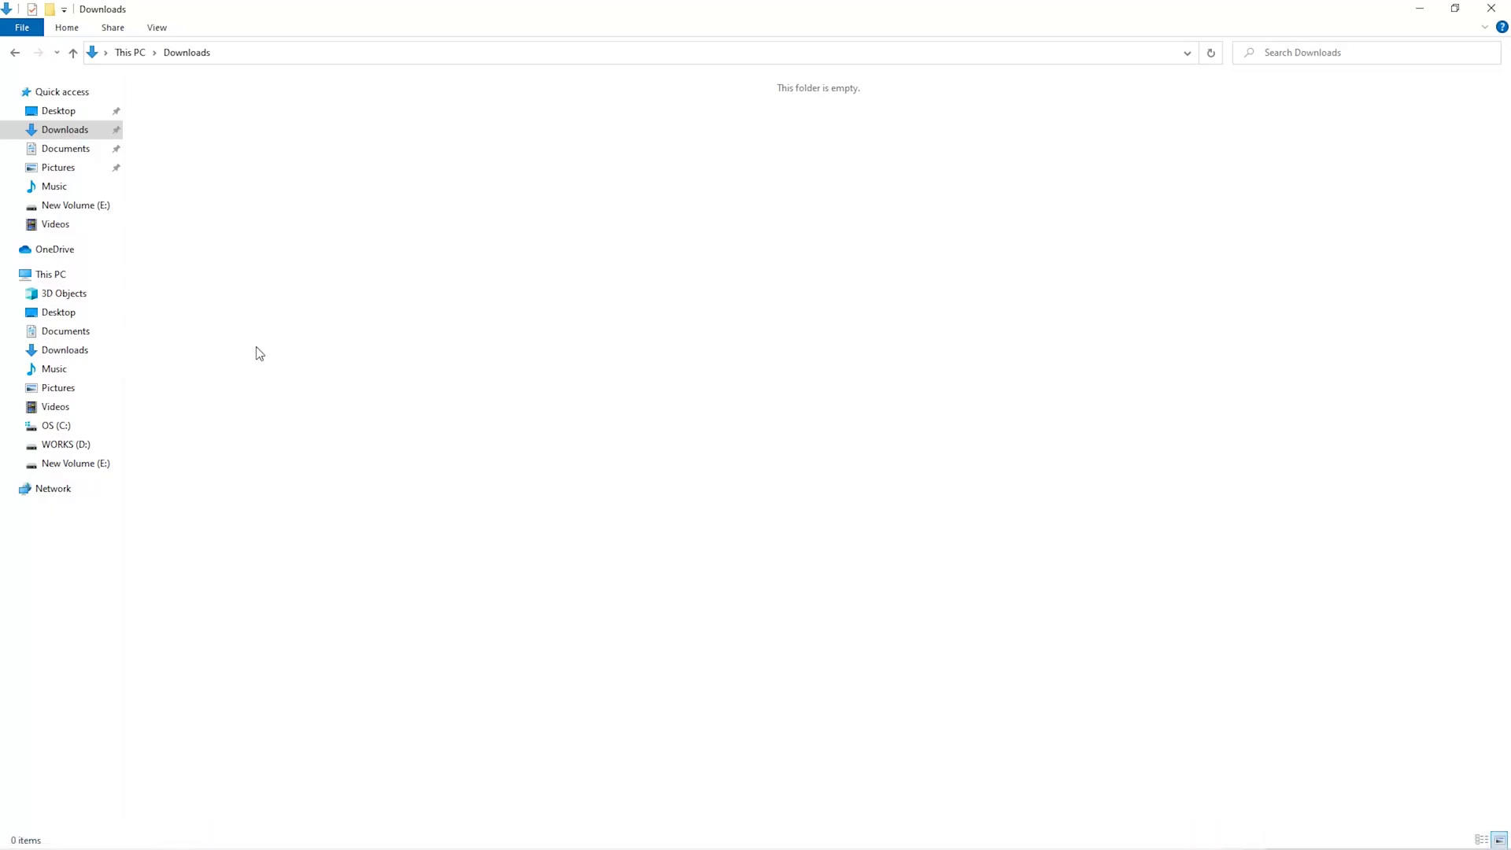
- Add a new folder named 'Miner' inside the empty Downloads folder
{"action": "right_click", "coordinate": [276, 312]}
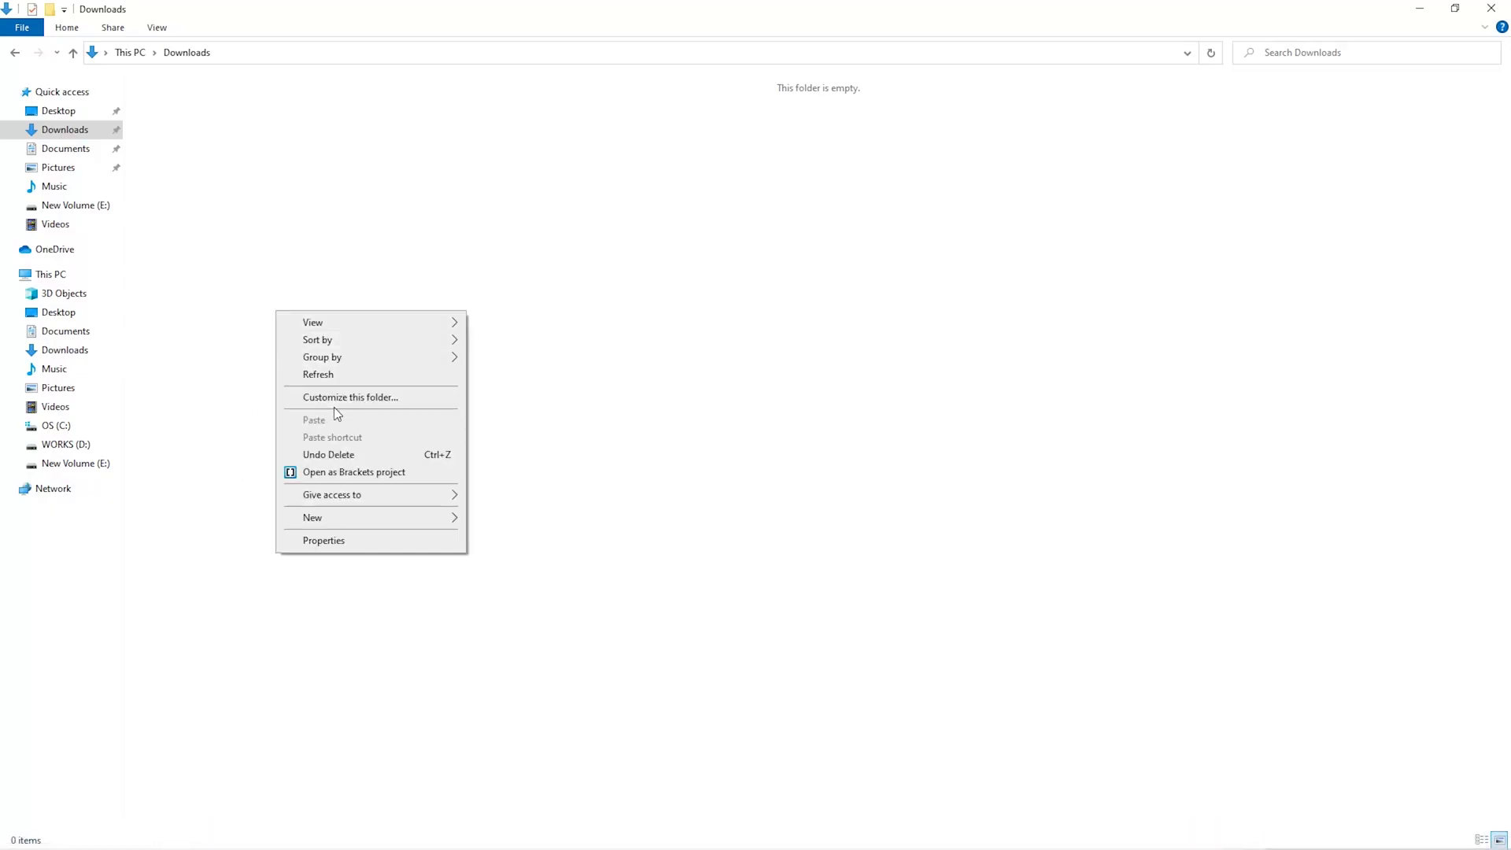
{"action": "mouse_move", "coordinate": [352, 526]}
{"action": "left_click", "coordinate": [537, 523]}
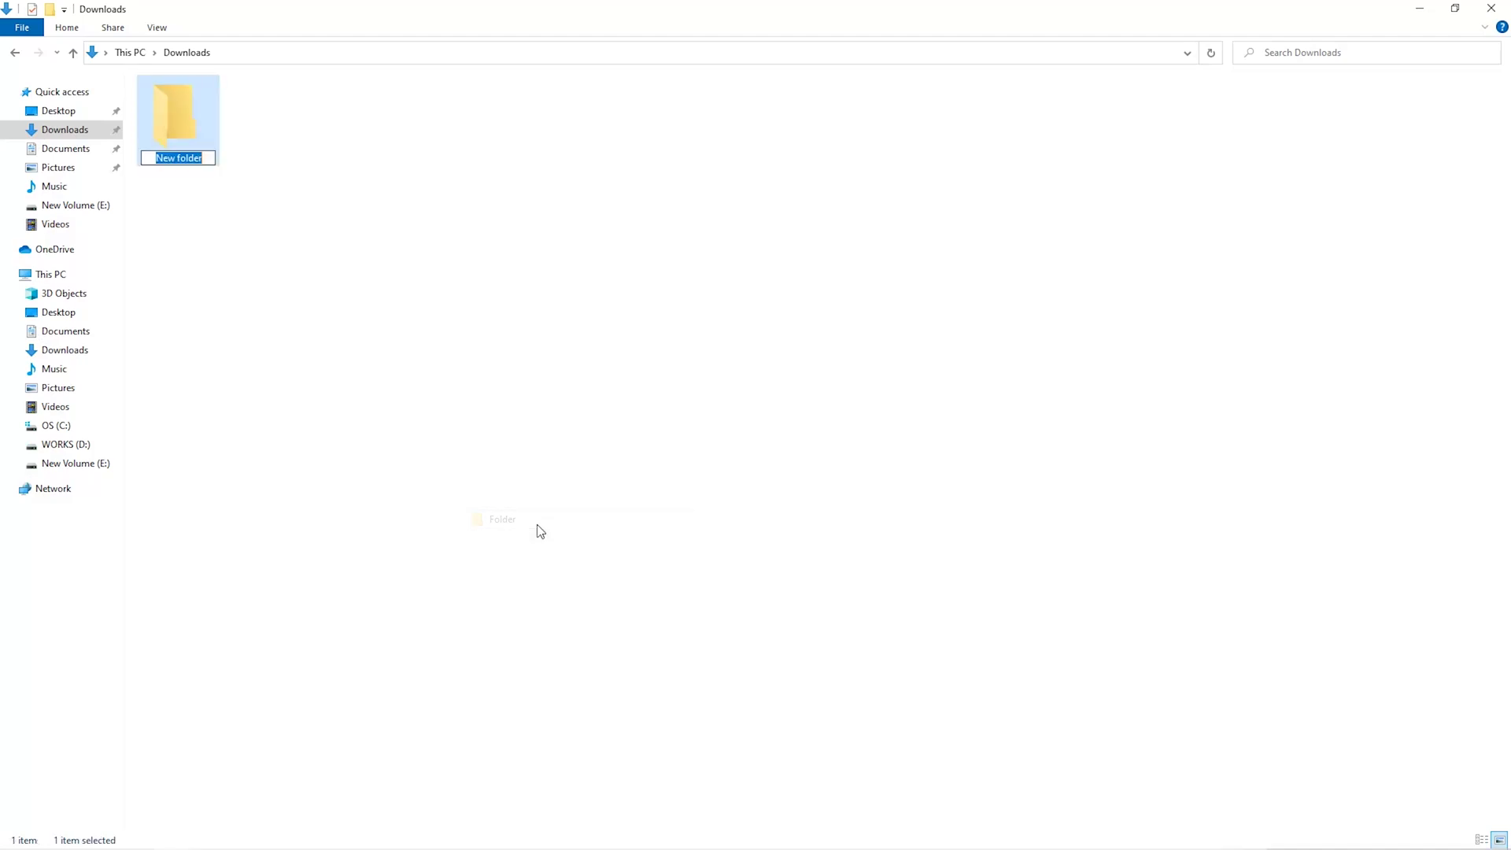
{"action": "type", "text": "Miner"}
{"action": "key", "text": "Return"}
- Launch Windows Security from the Start search
{"action": "key", "text": "super"}
{"action": "type", "text": "wind"}
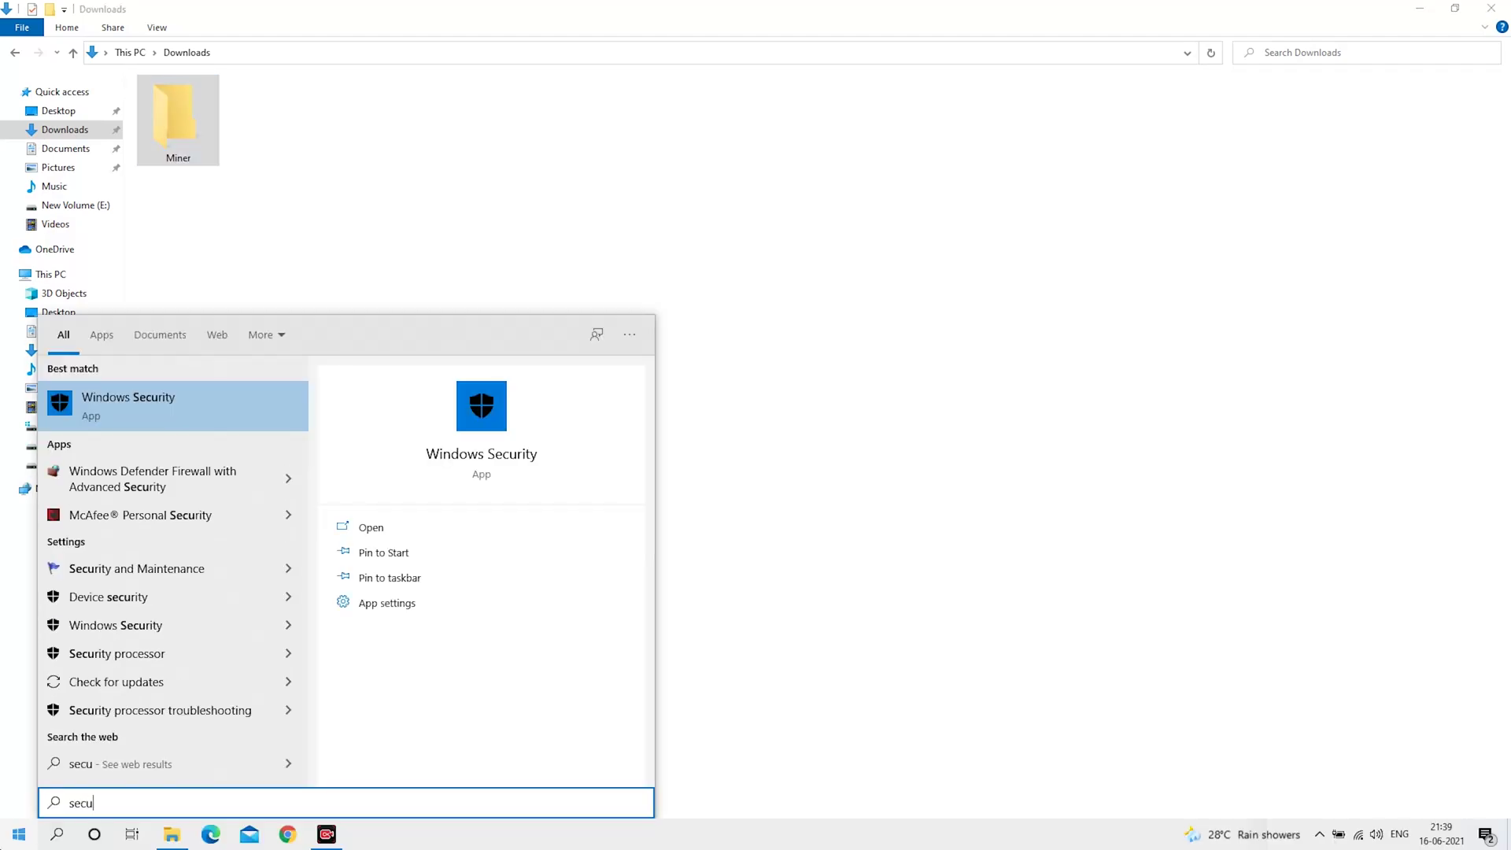
{"action": "key", "text": "Return"}
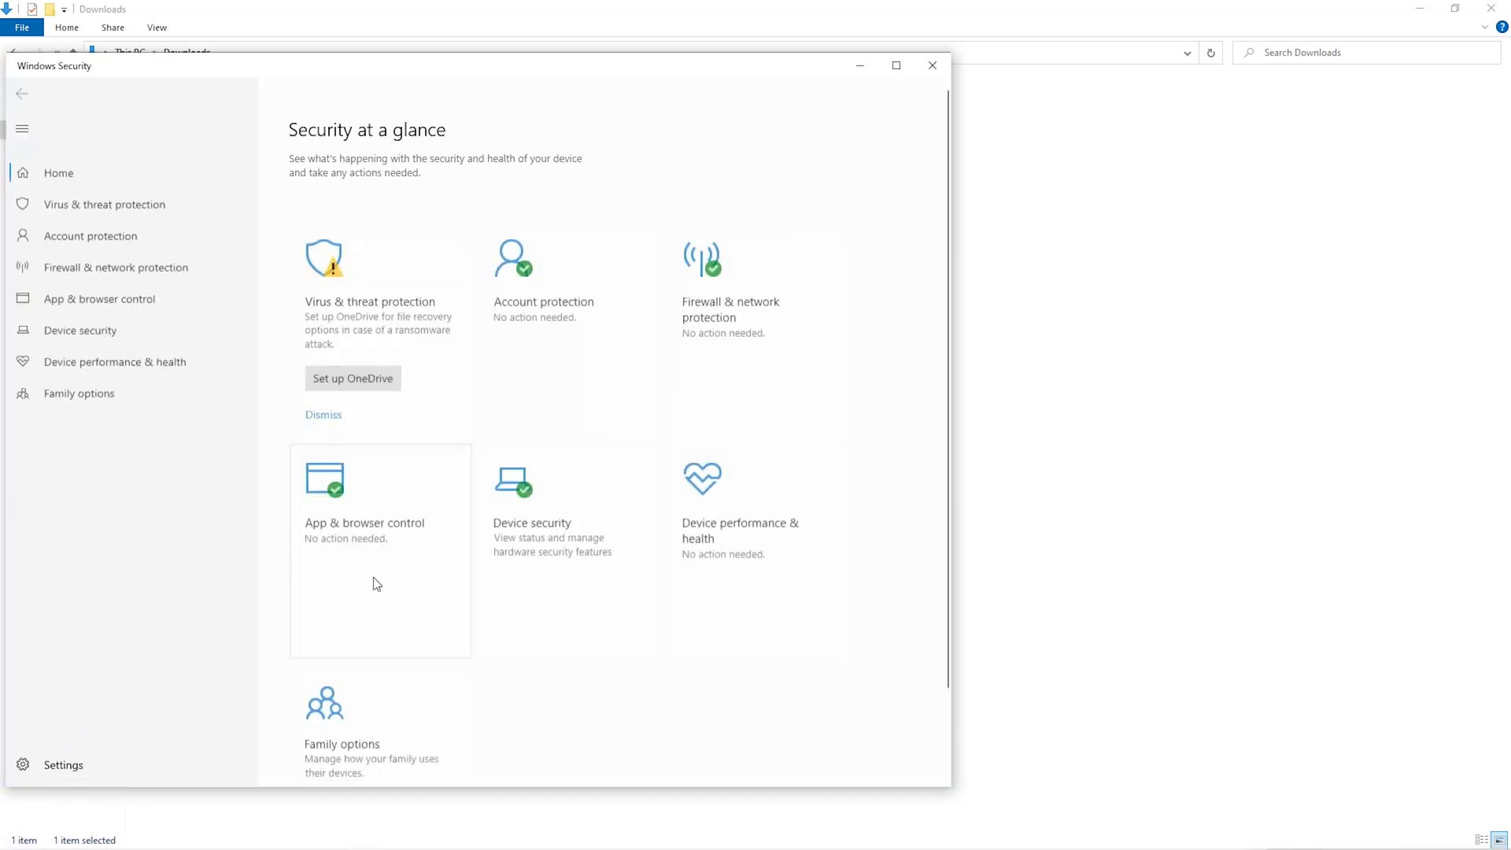
- Go to the Virus & threat protection settings page and scroll down to the Exclusions section
{"action": "left_click", "coordinate": [118, 198]}
{"action": "scroll", "coordinate": [380, 433], "scroll_direction": "down", "scroll_amount": 1}
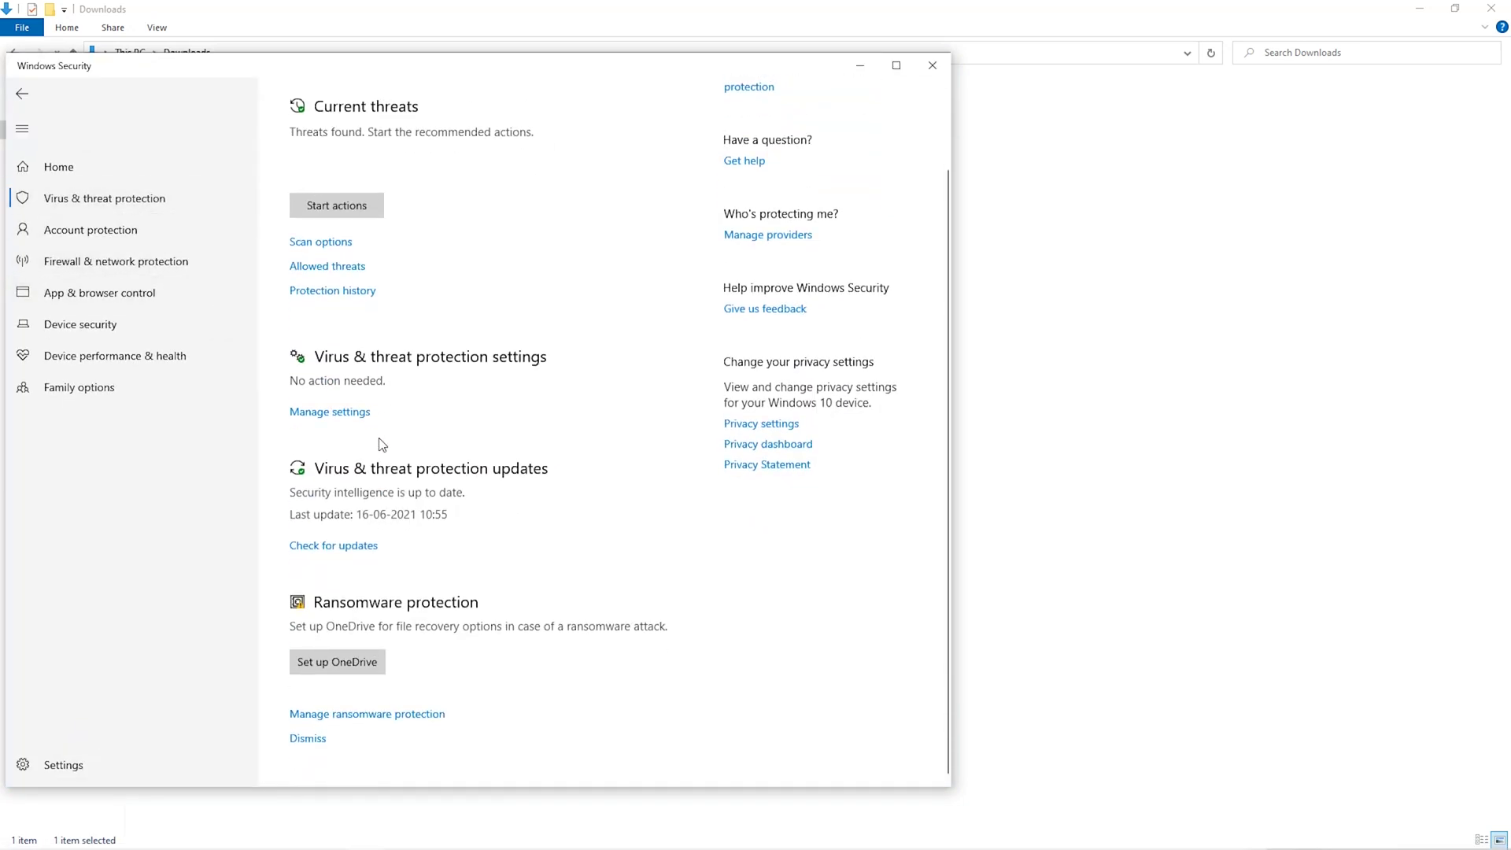
{"action": "left_click", "coordinate": [348, 417]}
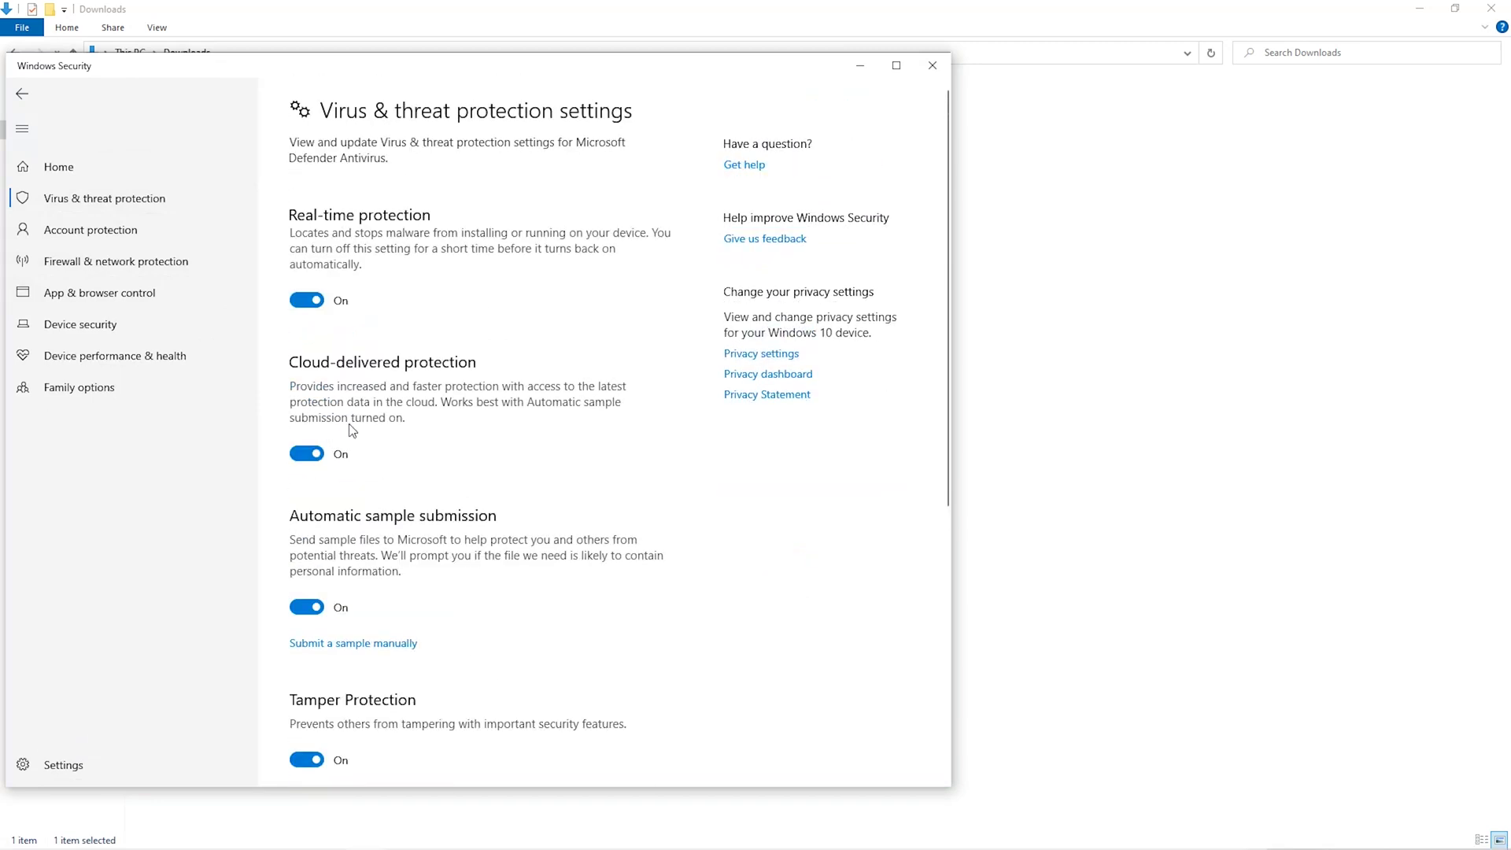
{"action": "scroll", "coordinate": [375, 520], "scroll_direction": "down", "scroll_amount": 4}
{"action": "scroll", "coordinate": [374, 523], "scroll_direction": "down", "scroll_amount": 1}
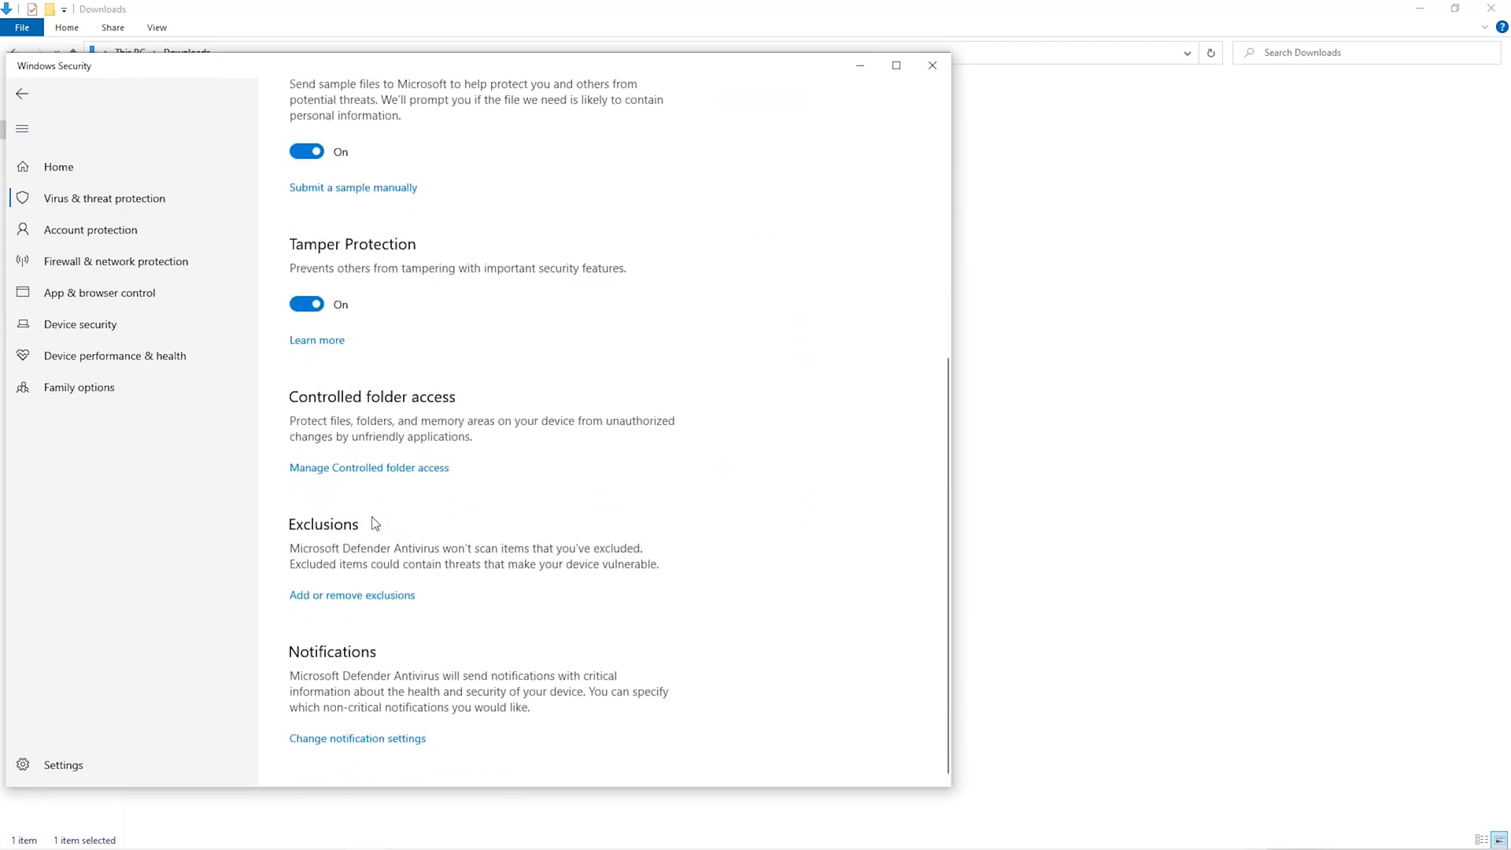
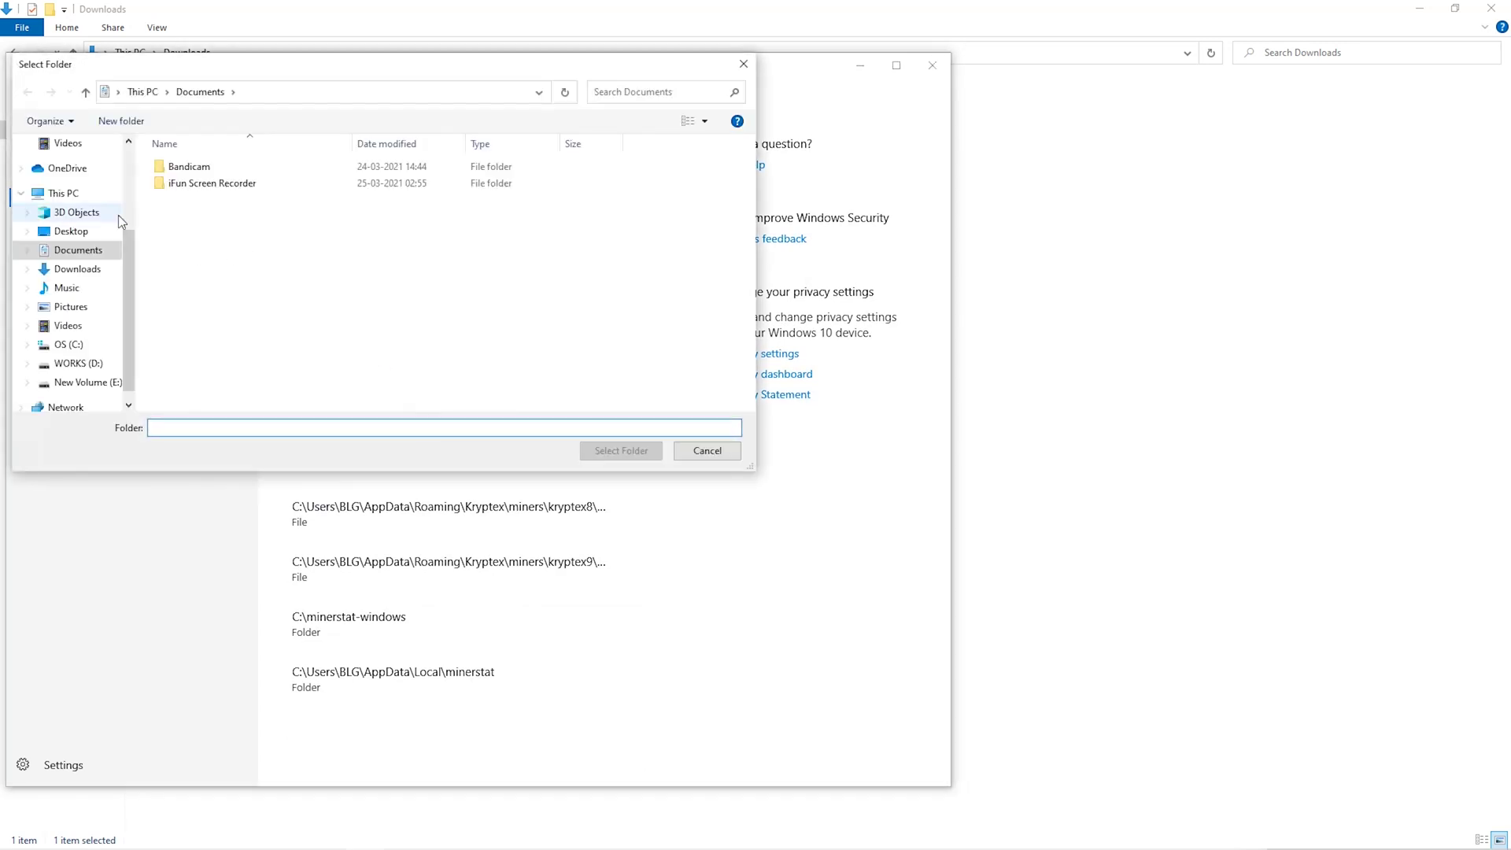
- Pick the Downloads\Miner folder as the Windows Defender exclusion folder
{"action": "scroll", "coordinate": [110, 252], "scroll_direction": "up", "scroll_amount": 1}
{"action": "left_click", "coordinate": [77, 288]}
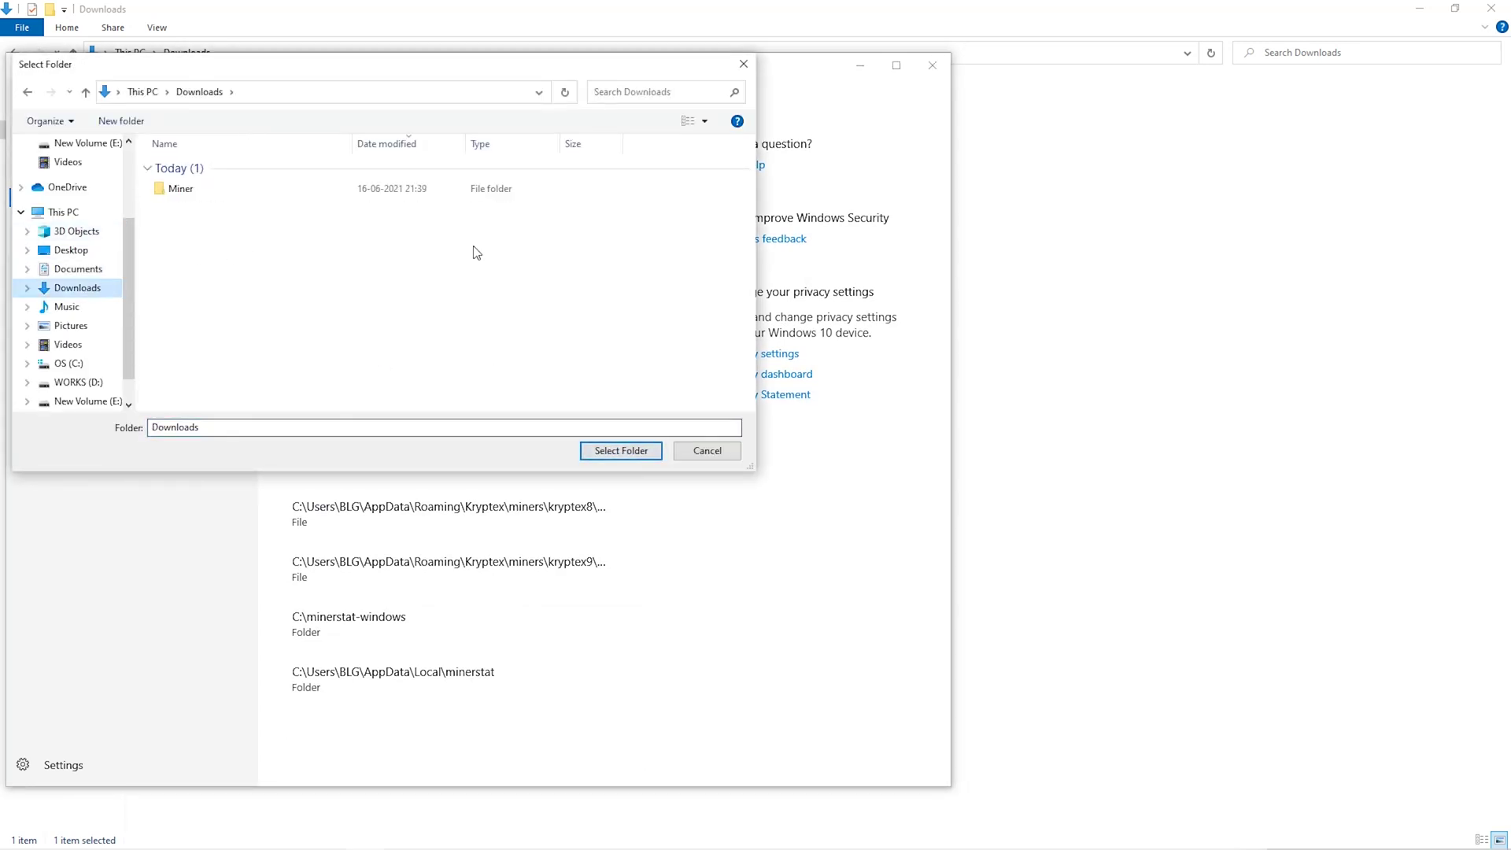
{"action": "left_click", "coordinate": [442, 203]}
{"action": "left_click", "coordinate": [602, 455]}
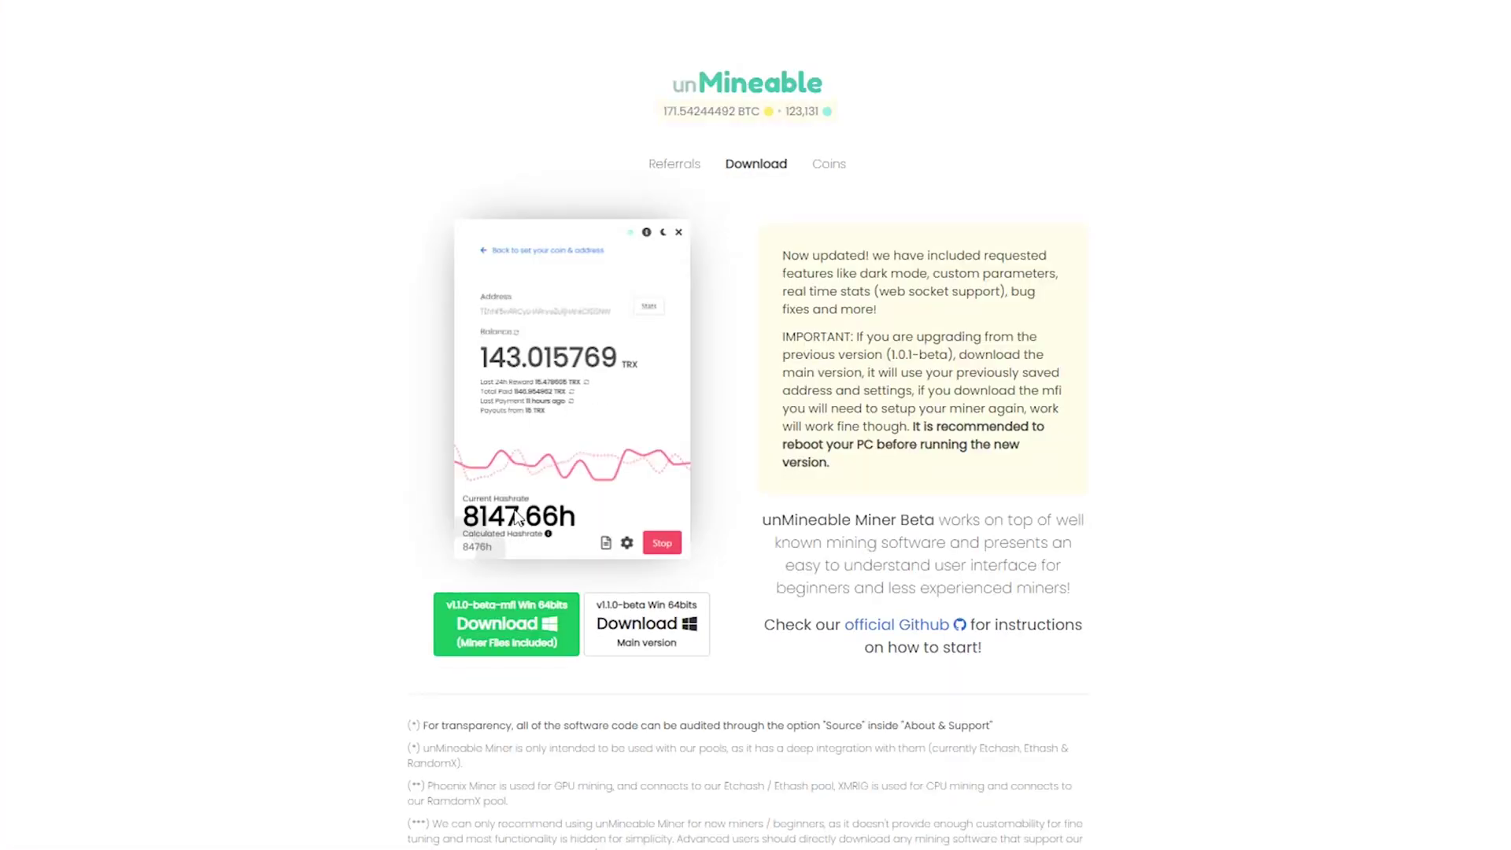
- Save the v1.1.0-beta-mfi Windows miner zip into the Downloads\Miner folder
{"action": "left_click", "coordinate": [520, 630]}
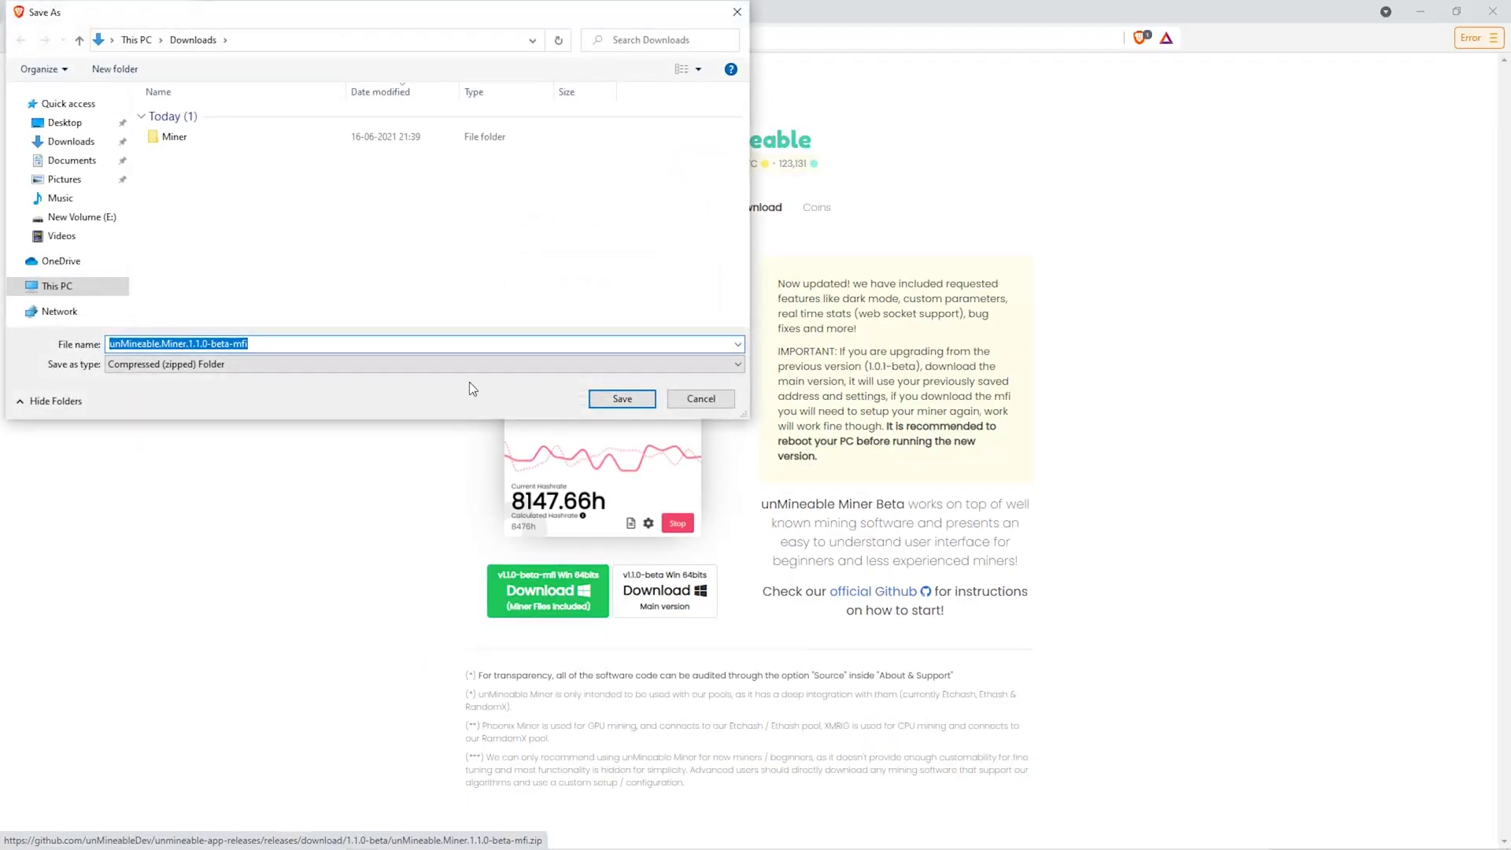
{"action": "double_click", "coordinate": [266, 139]}
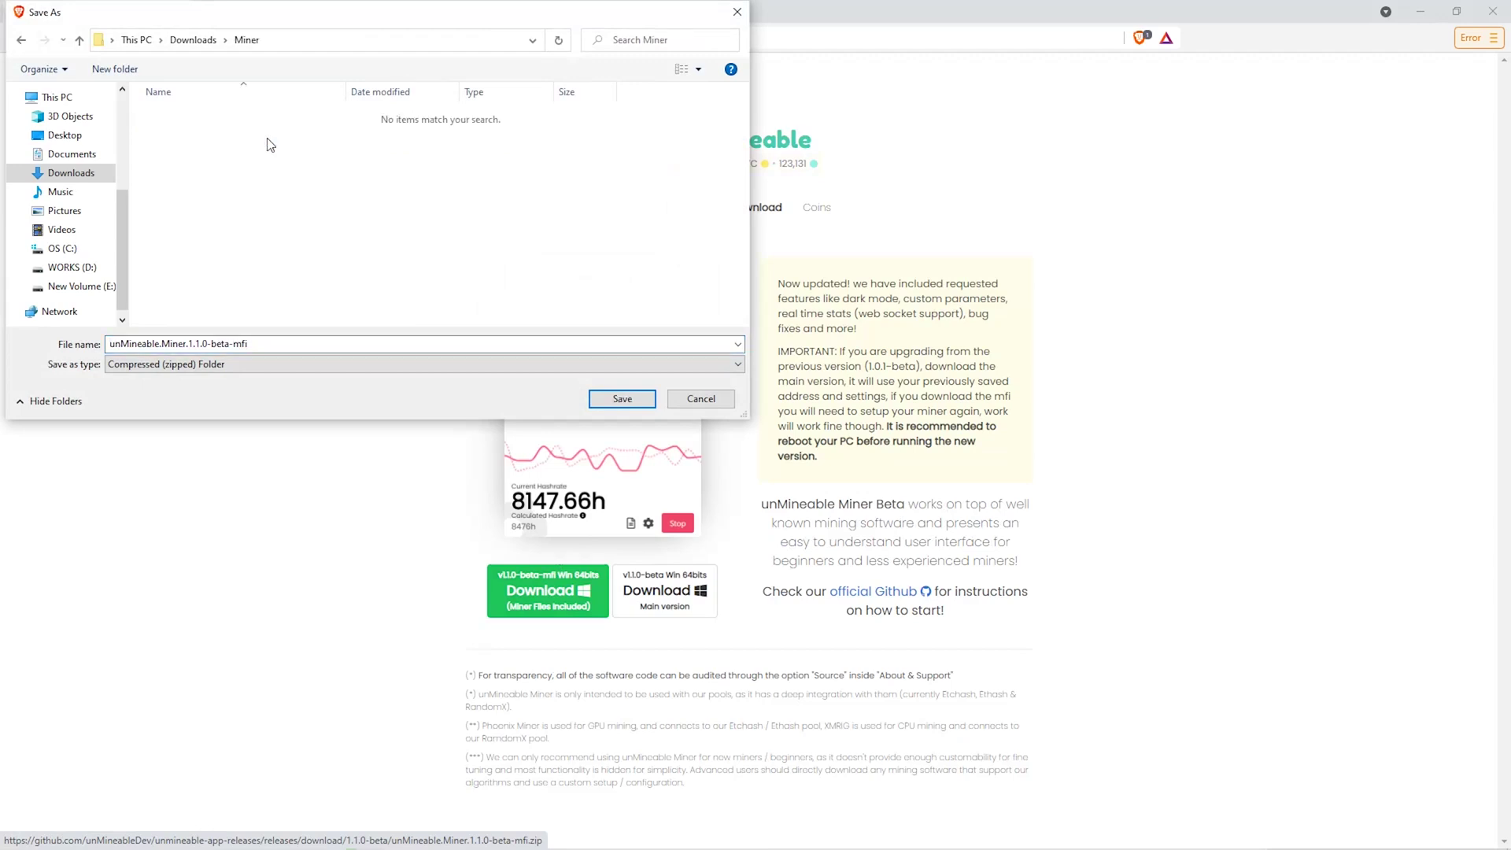
{"action": "left_click", "coordinate": [650, 402]}
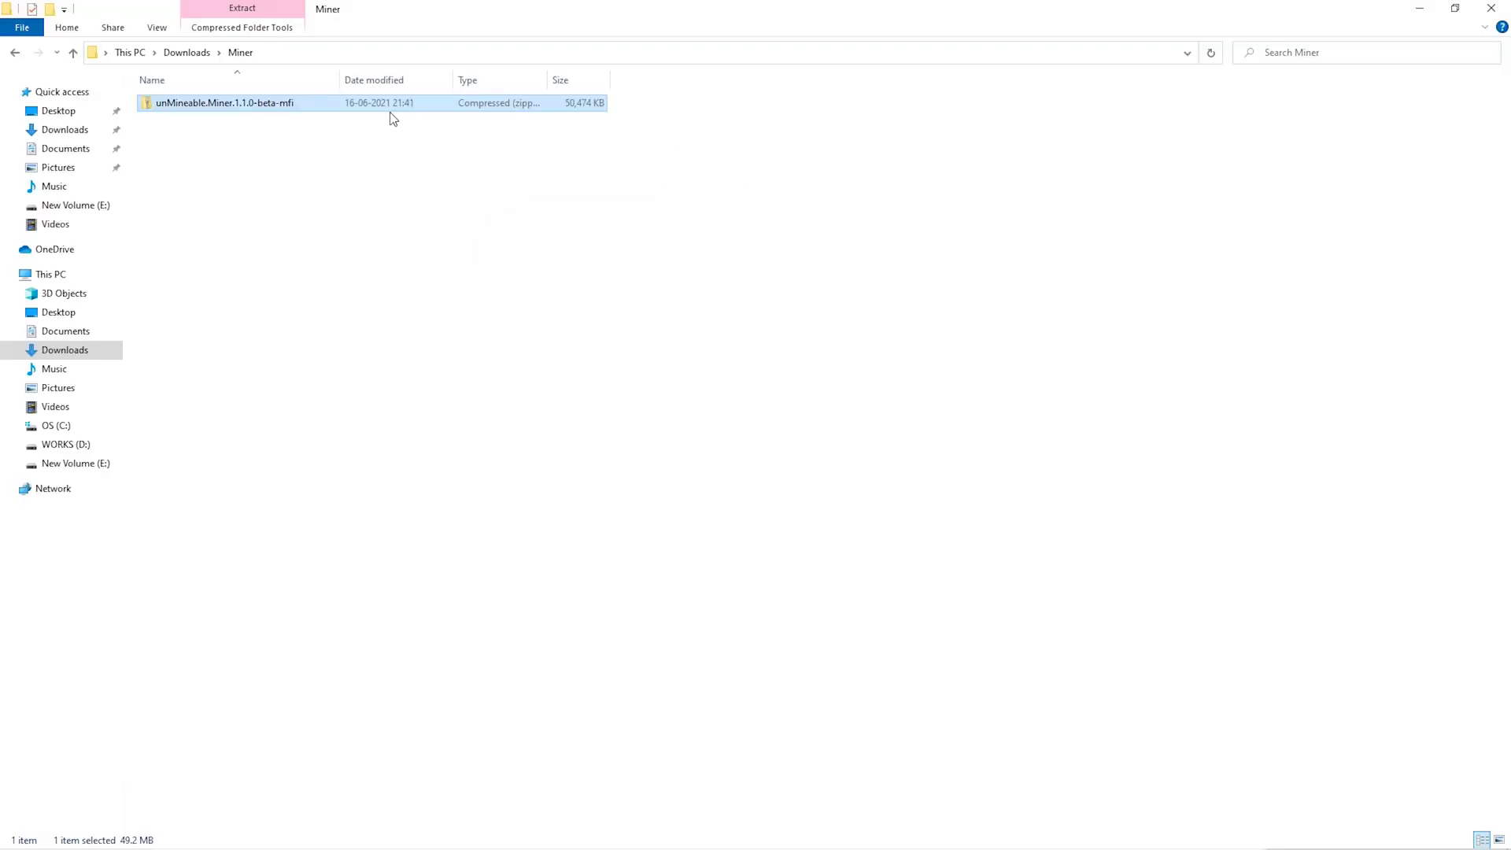
- Extract the miner zip in place with 7-Zip and launch unMineable Miner 1.1.0-beta-mfi
{"action": "right_click", "coordinate": [390, 112]}
{"action": "mouse_move", "coordinate": [465, 210]}
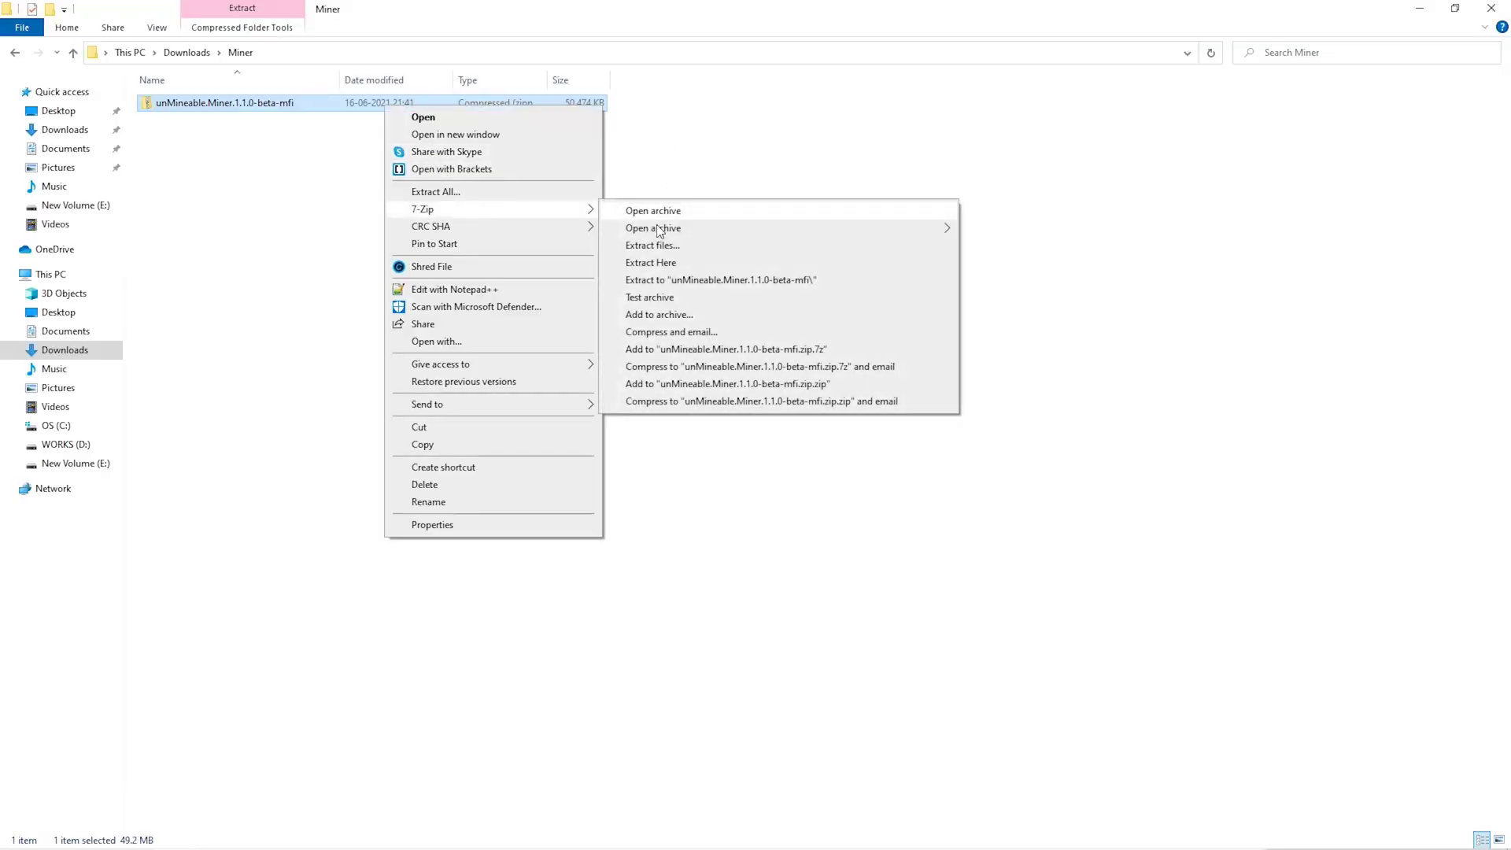
{"action": "left_click", "coordinate": [667, 262]}
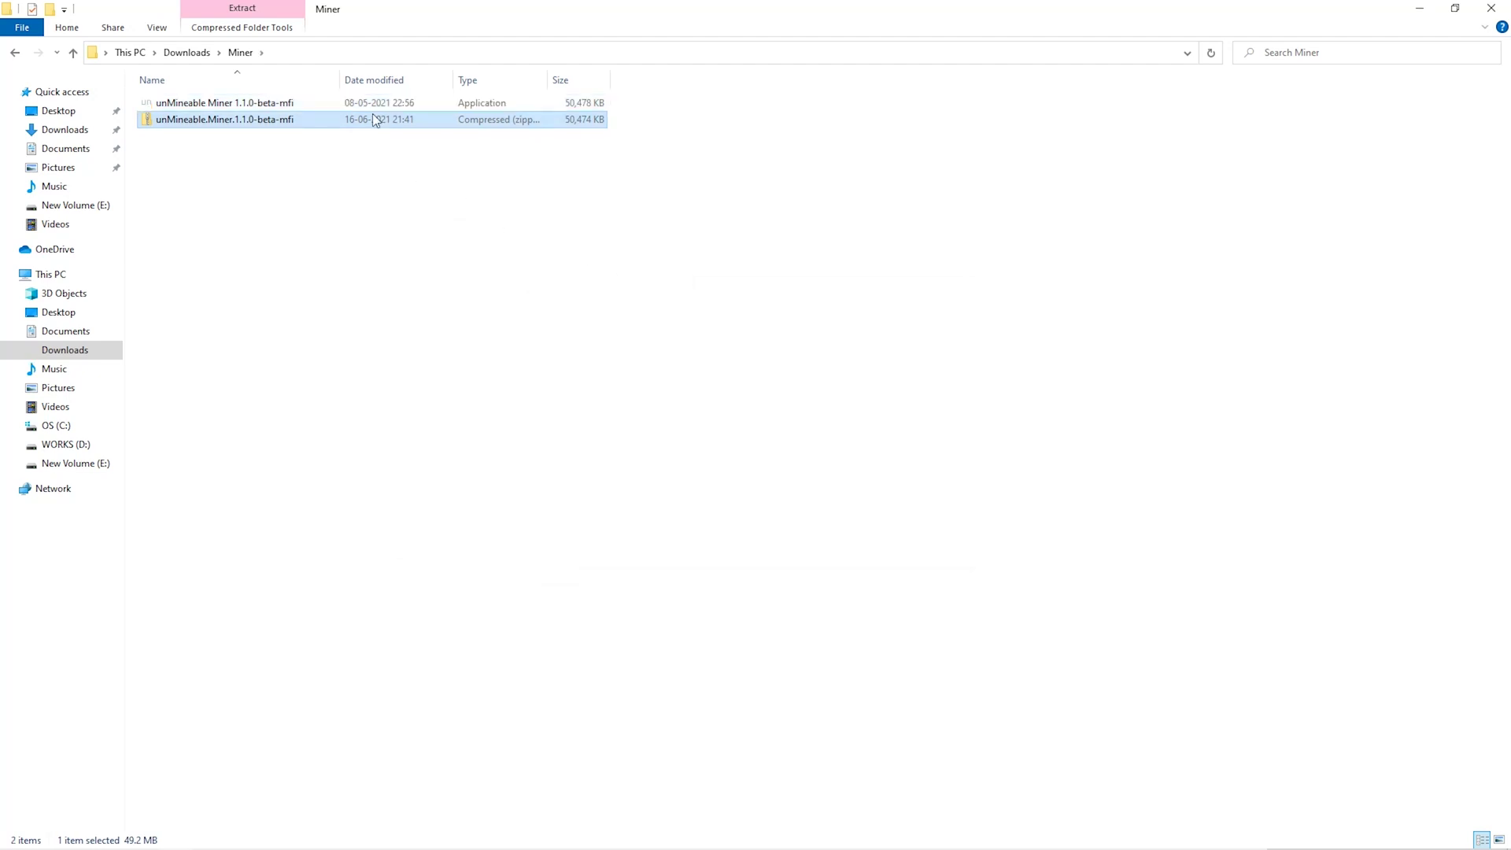
{"action": "double_click", "coordinate": [371, 107]}
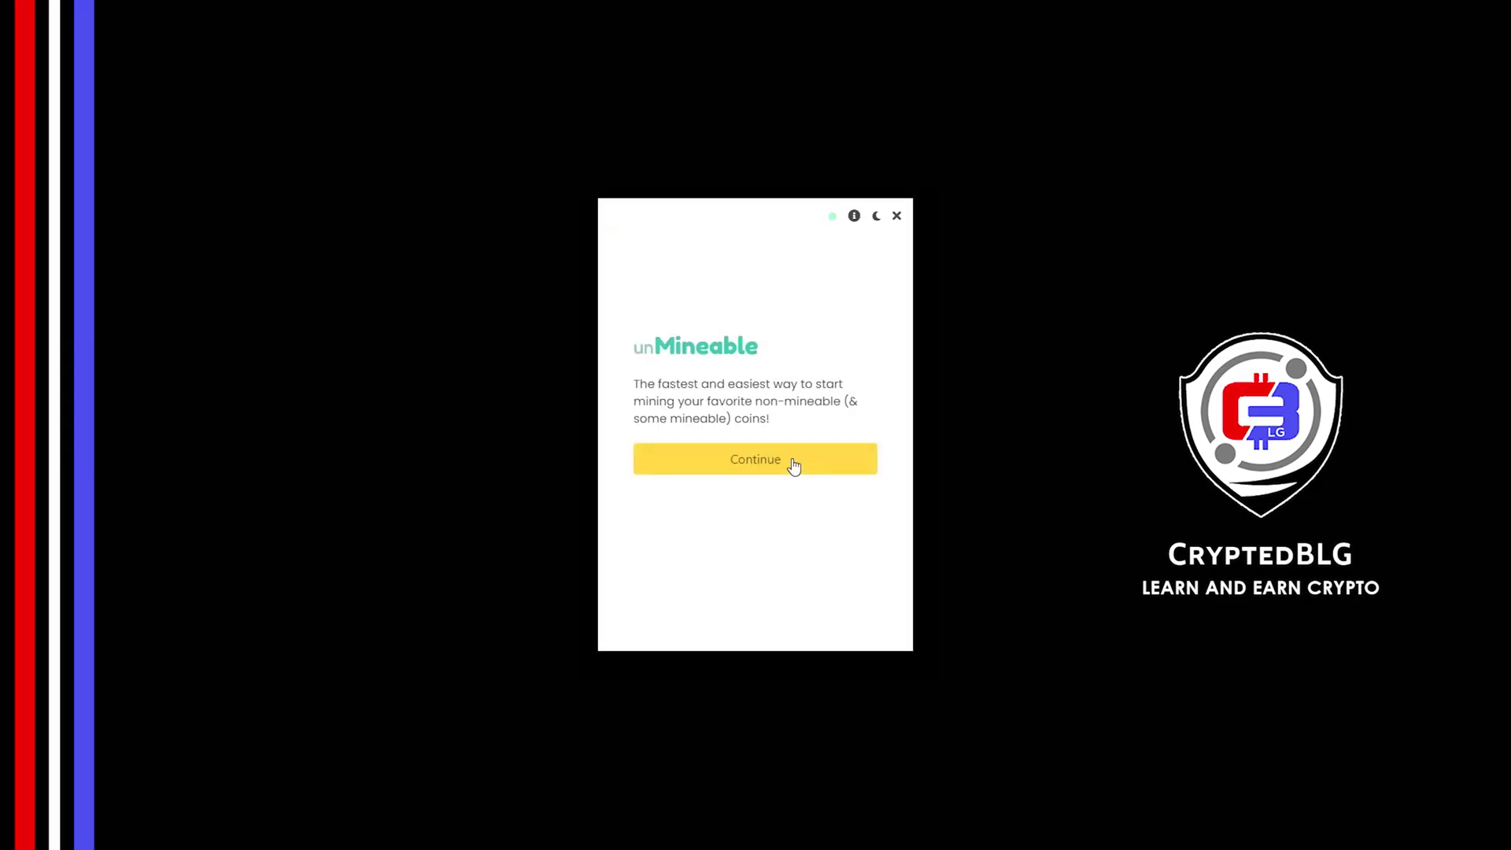
- Get past the welcome screen and choose Graphics Card (GPU) as the mining hardware
{"action": "left_click", "coordinate": [793, 467]}
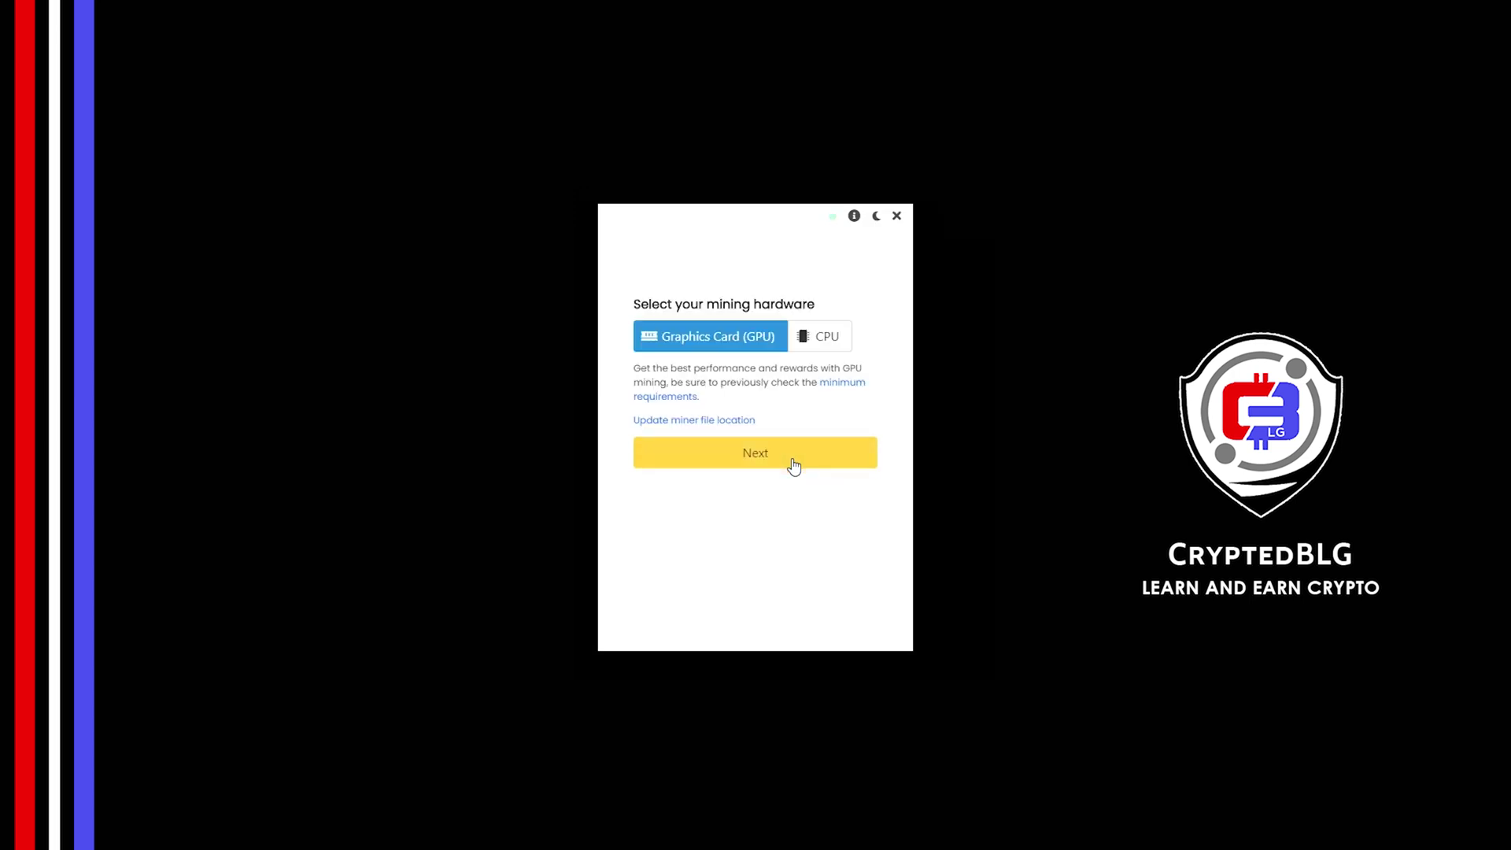
{"action": "left_click", "coordinate": [816, 346]}
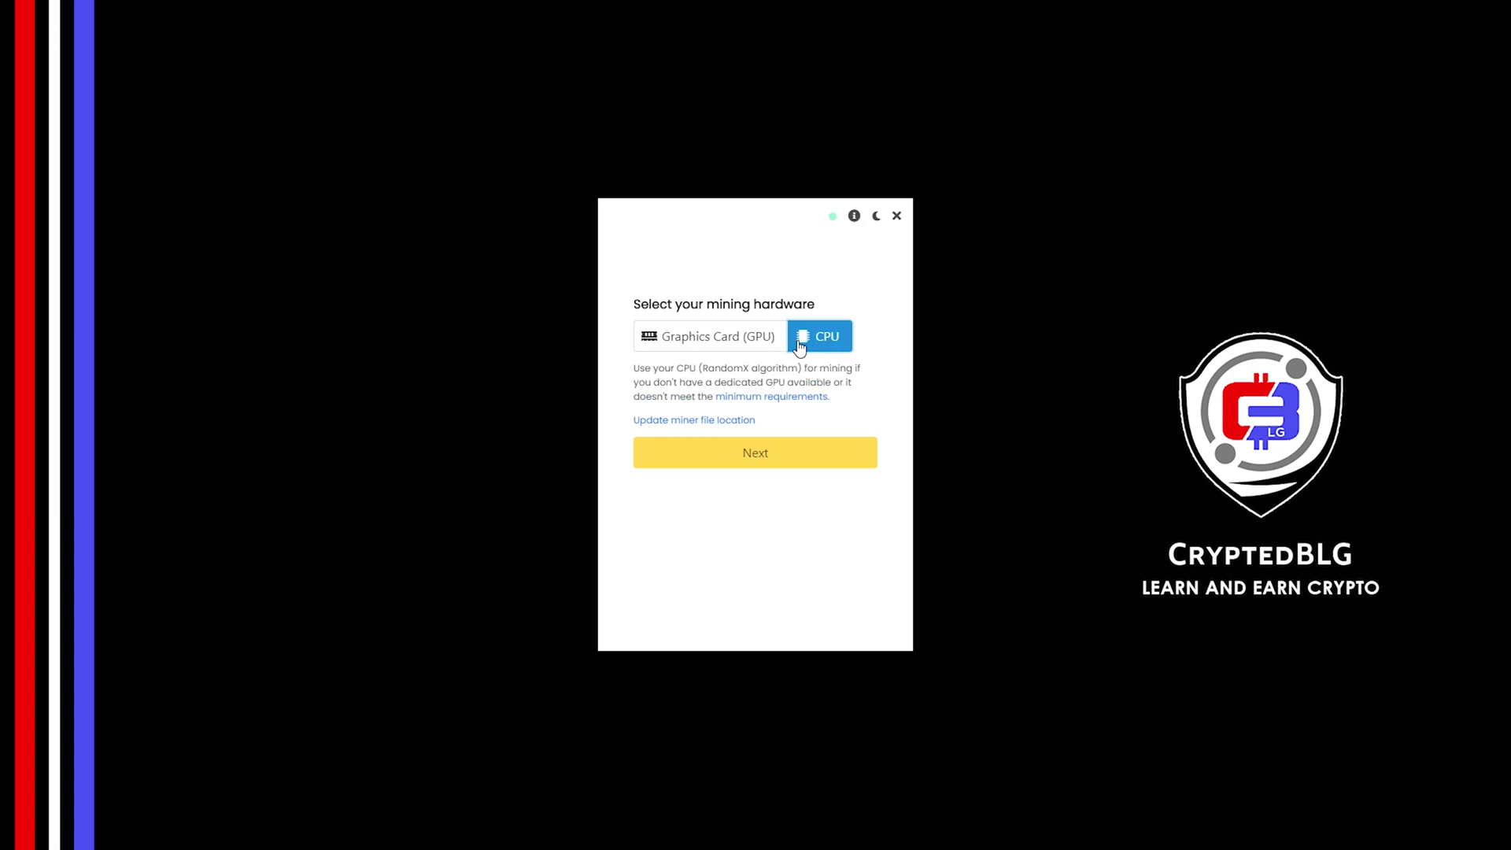
{"action": "left_click", "coordinate": [729, 349]}
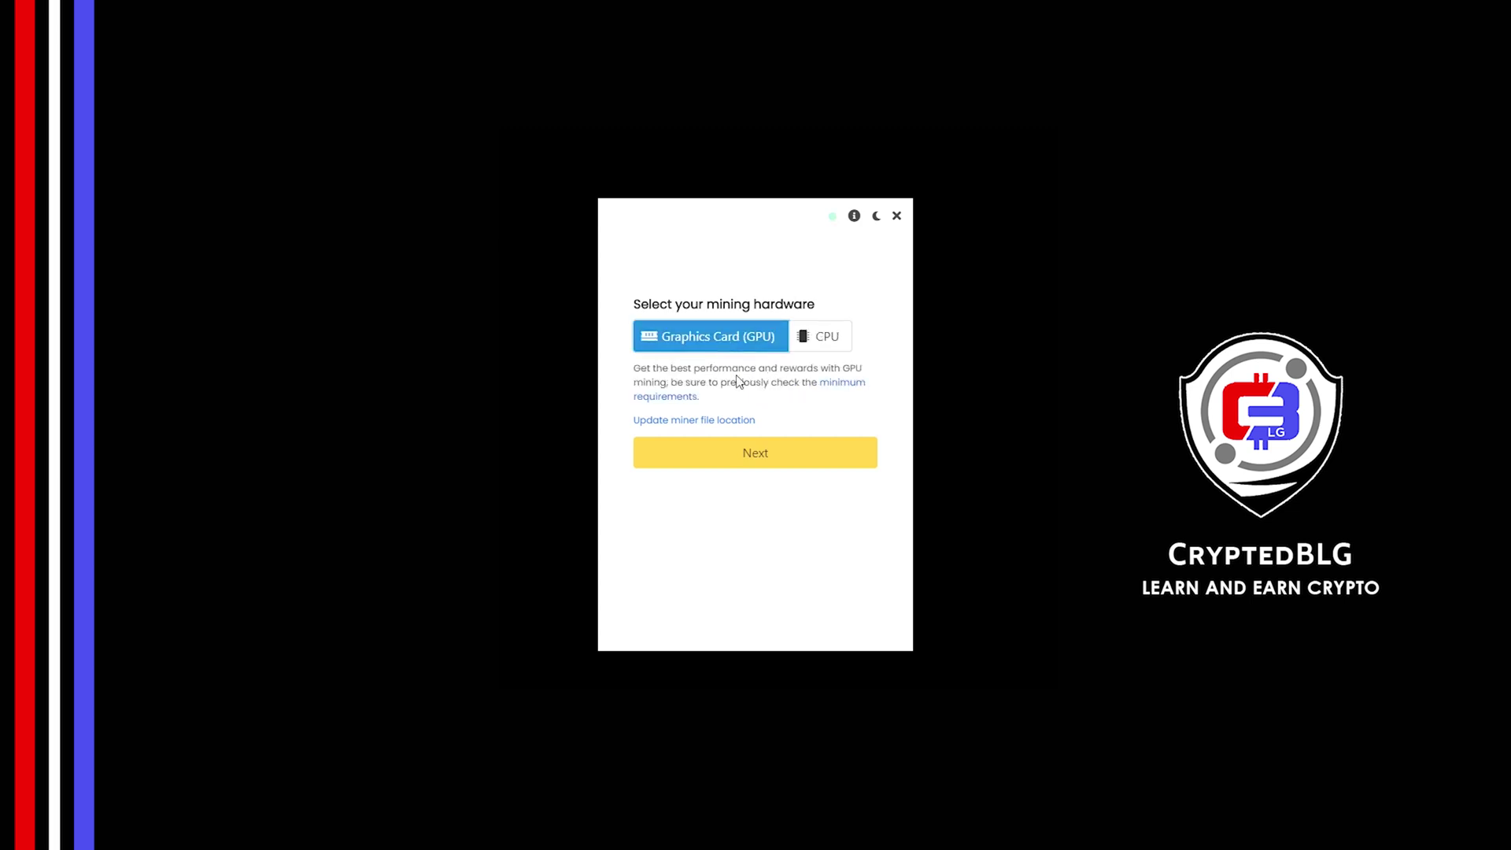
- Choose Enjin Coin (ENJ) via the 'enj' filter, paste the wallet address, and add a referral code
{"action": "left_click", "coordinate": [715, 462]}
{"action": "left_click", "coordinate": [701, 340]}
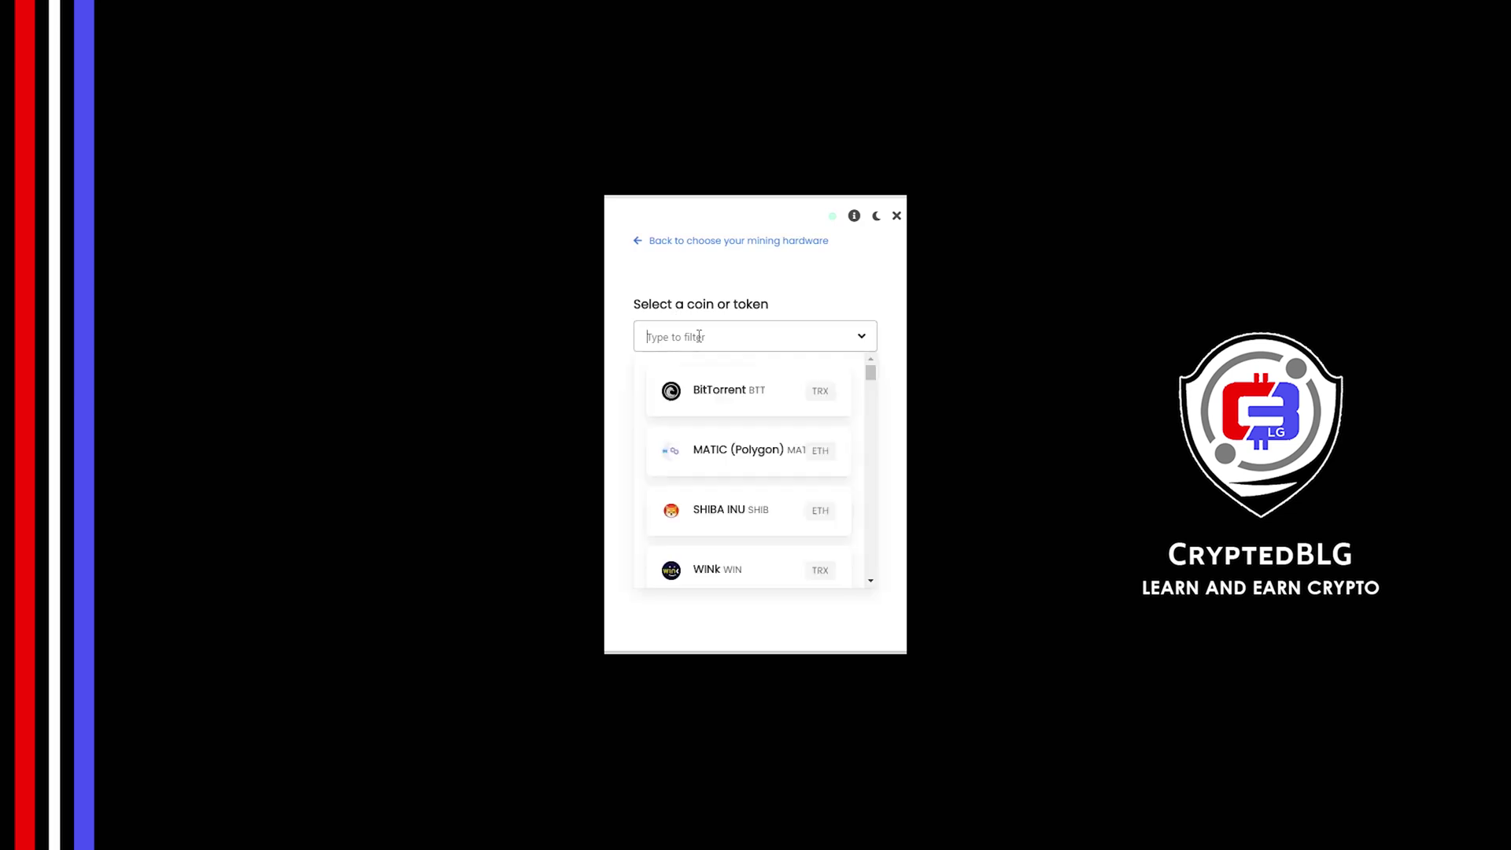
{"action": "type", "text": "enj"}
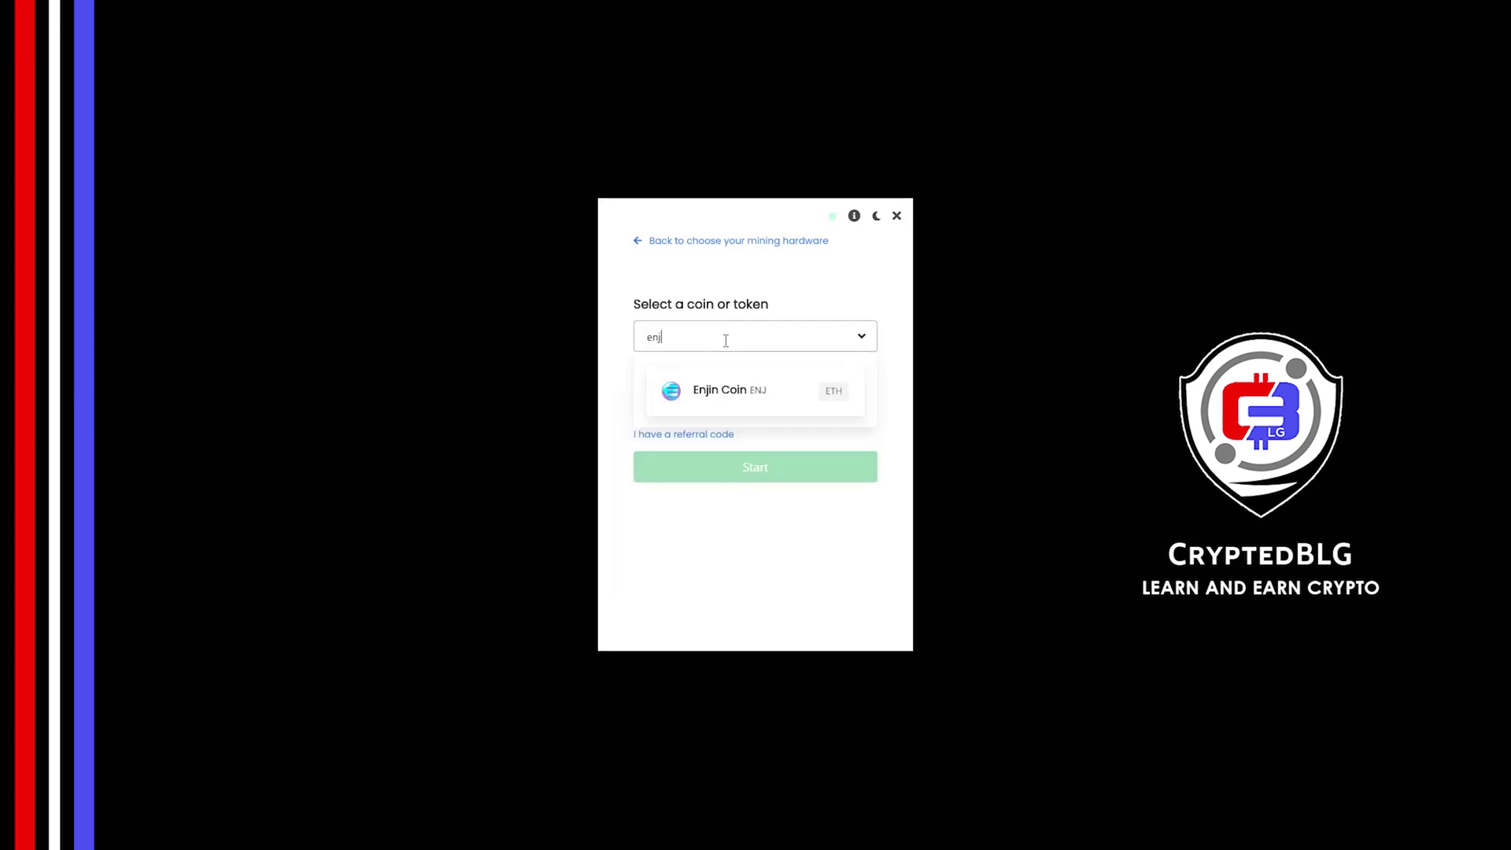
{"action": "left_click", "coordinate": [731, 399]}
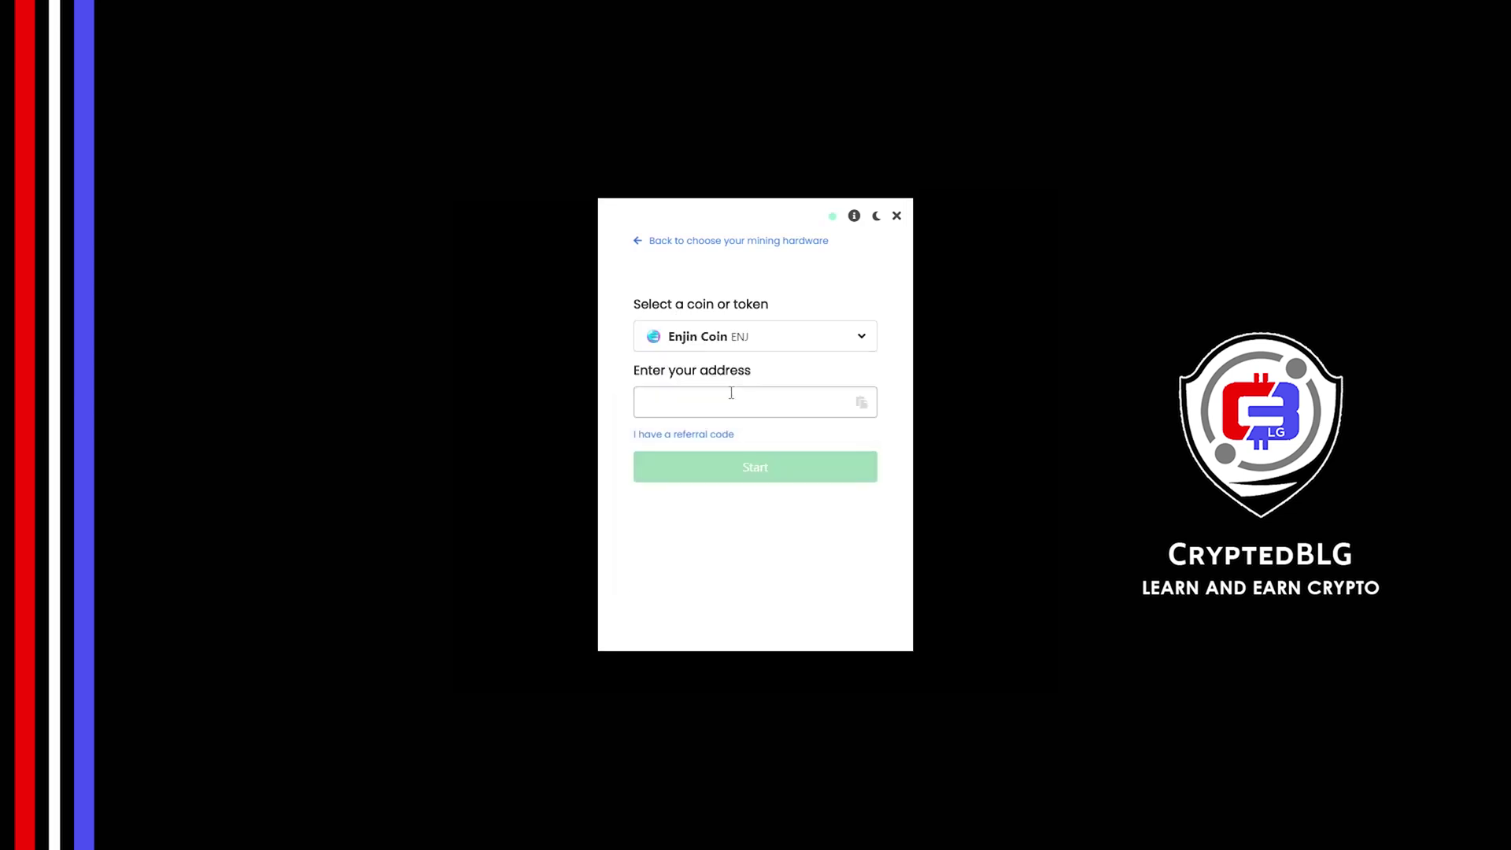
{"action": "left_click", "coordinate": [862, 404]}
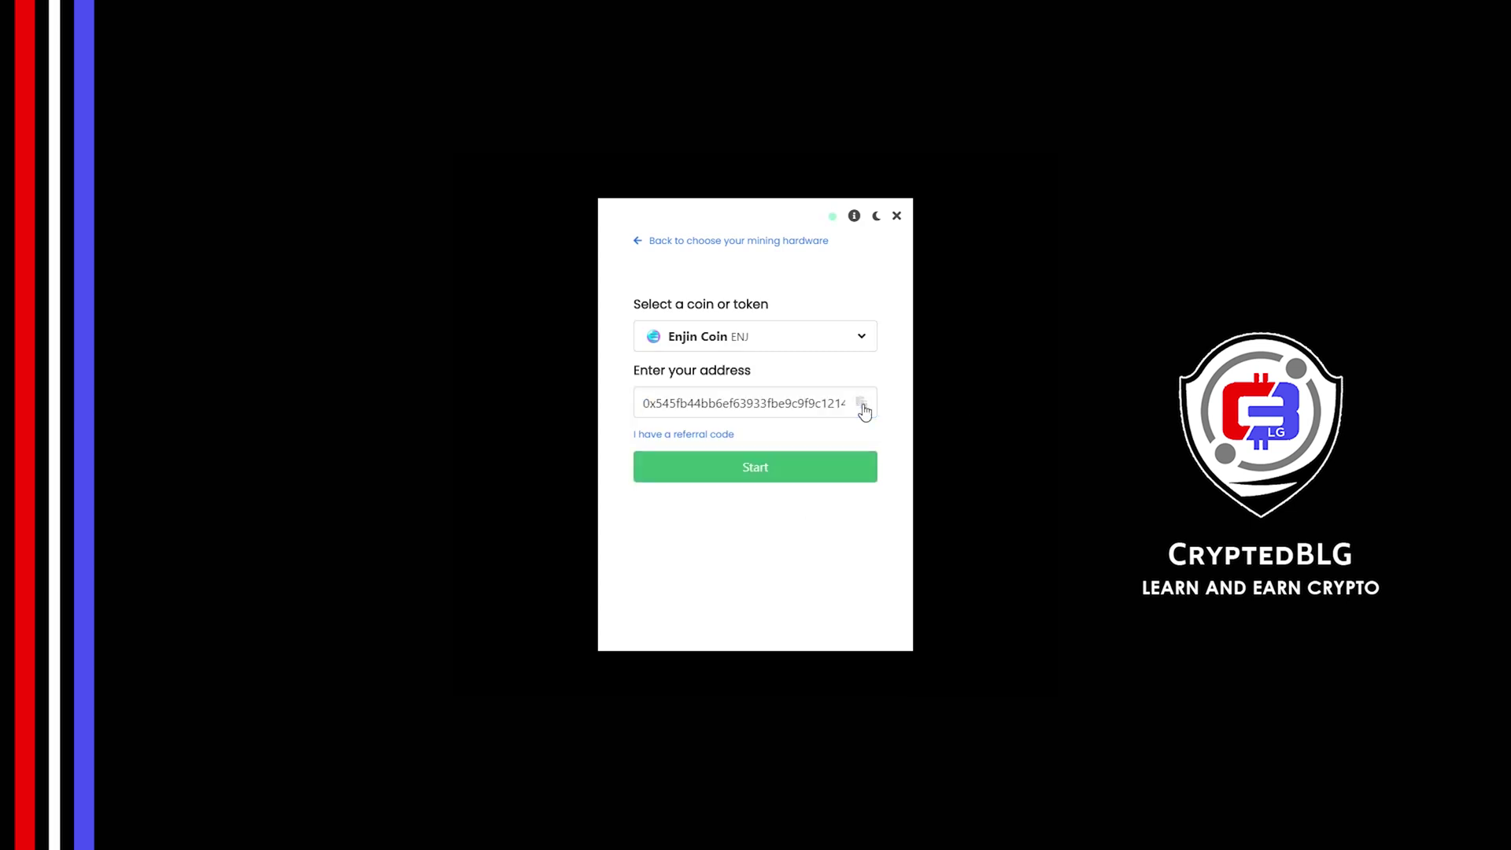
{"action": "left_click", "coordinate": [736, 437]}
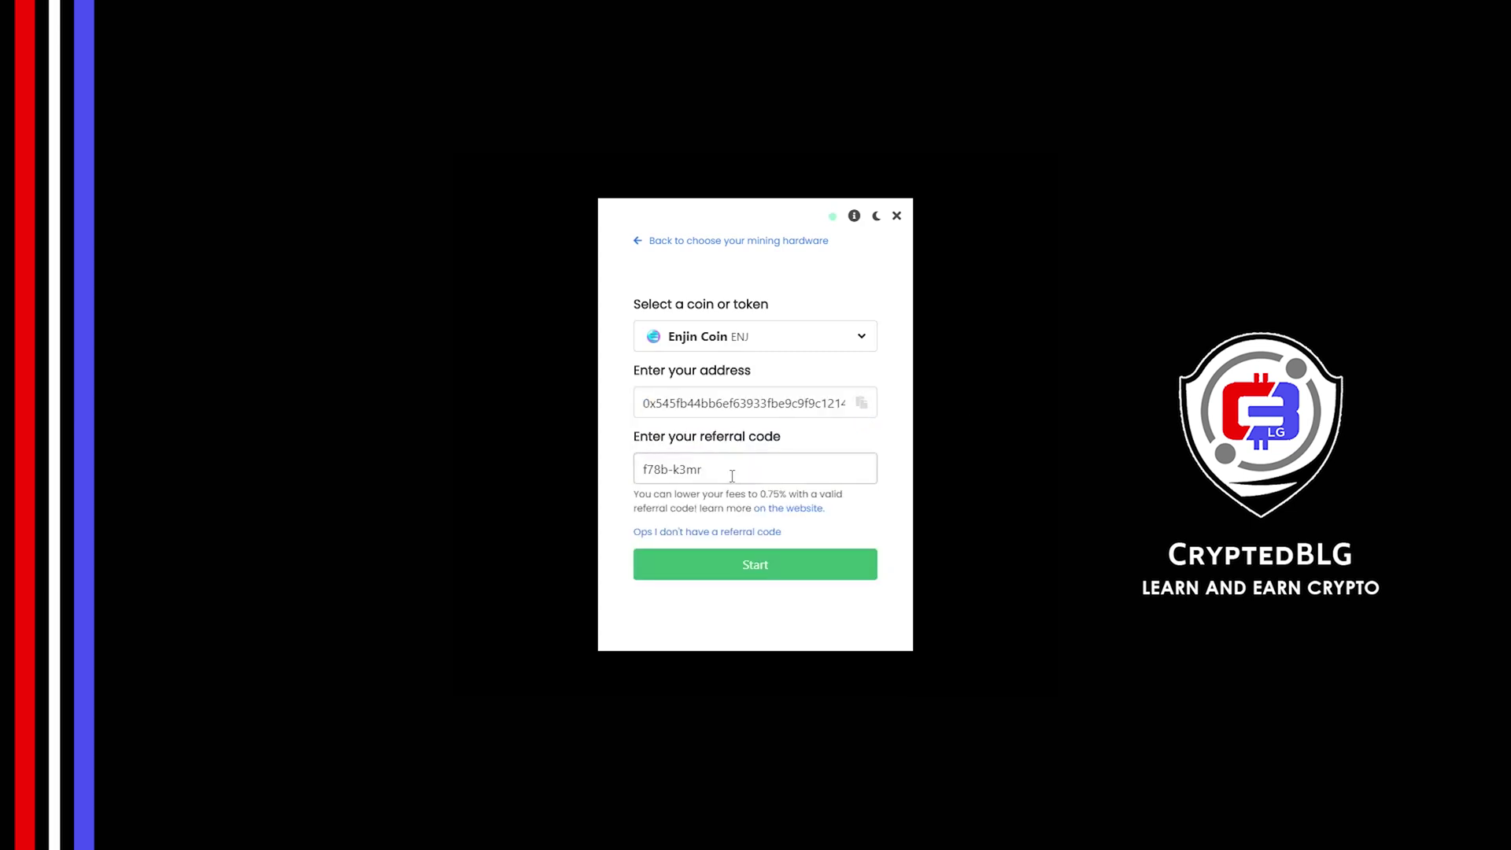
{"action": "left_click", "coordinate": [731, 476]}
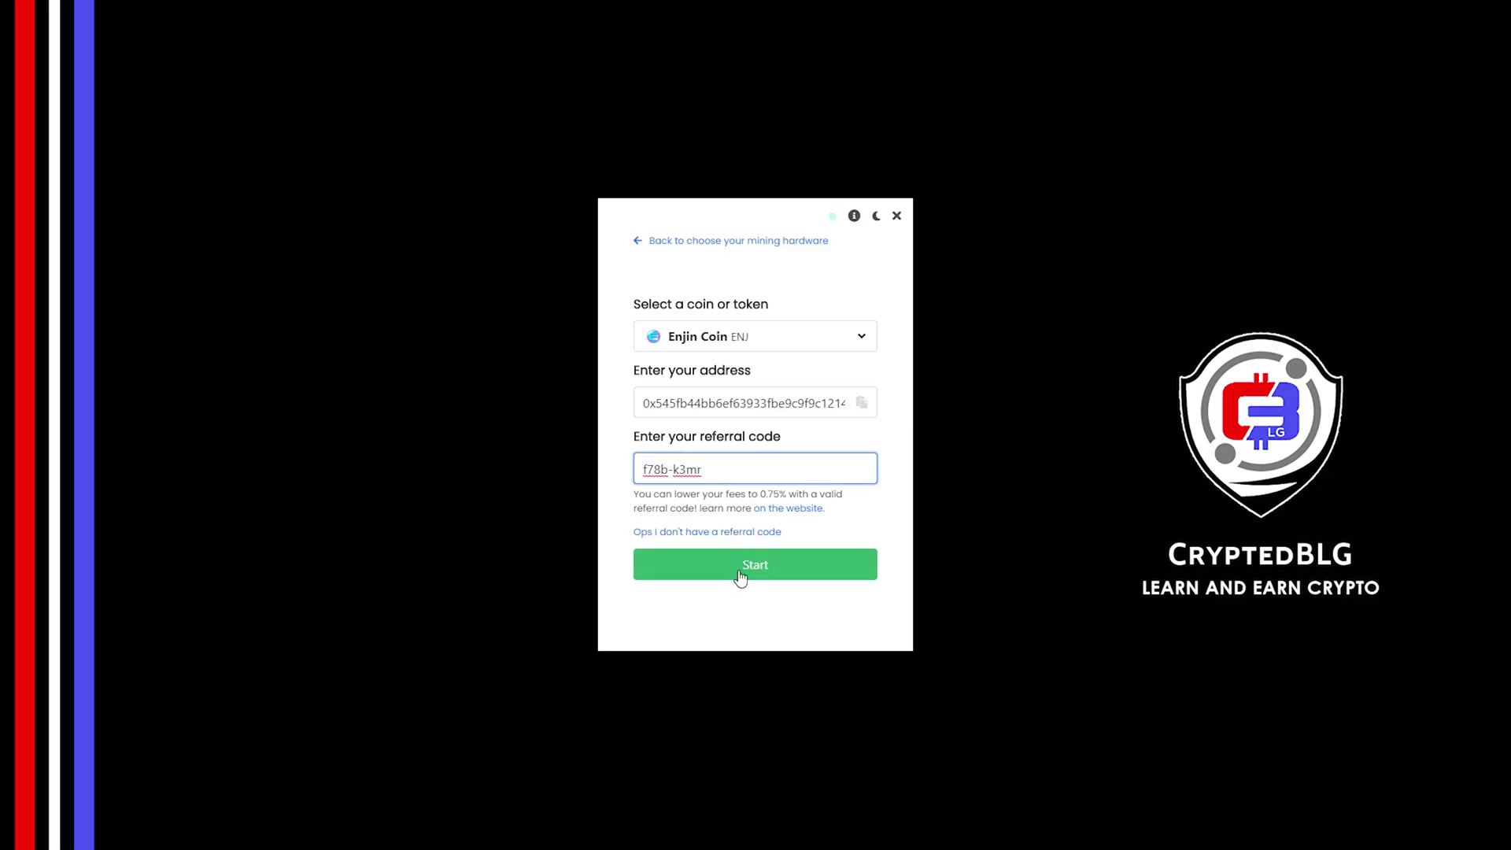
- Start mining Enjin Coin with the entered wallet address and referral code
{"action": "left_click", "coordinate": [738, 570]}
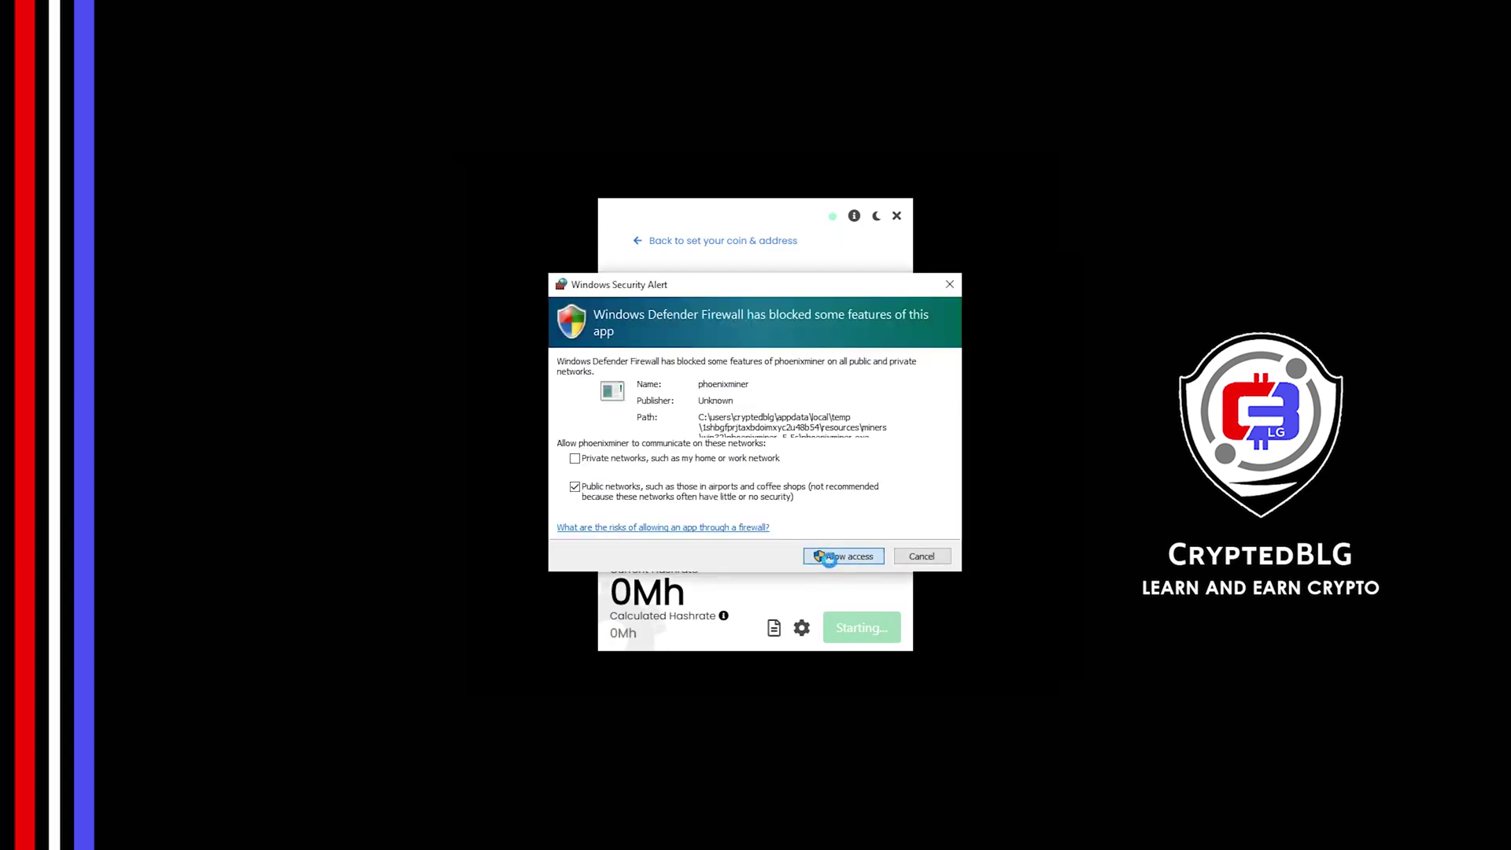
- Allow phoenixminer through Windows Firewall and bring up the miner's Advanced settings
{"action": "left_click", "coordinate": [832, 561]}
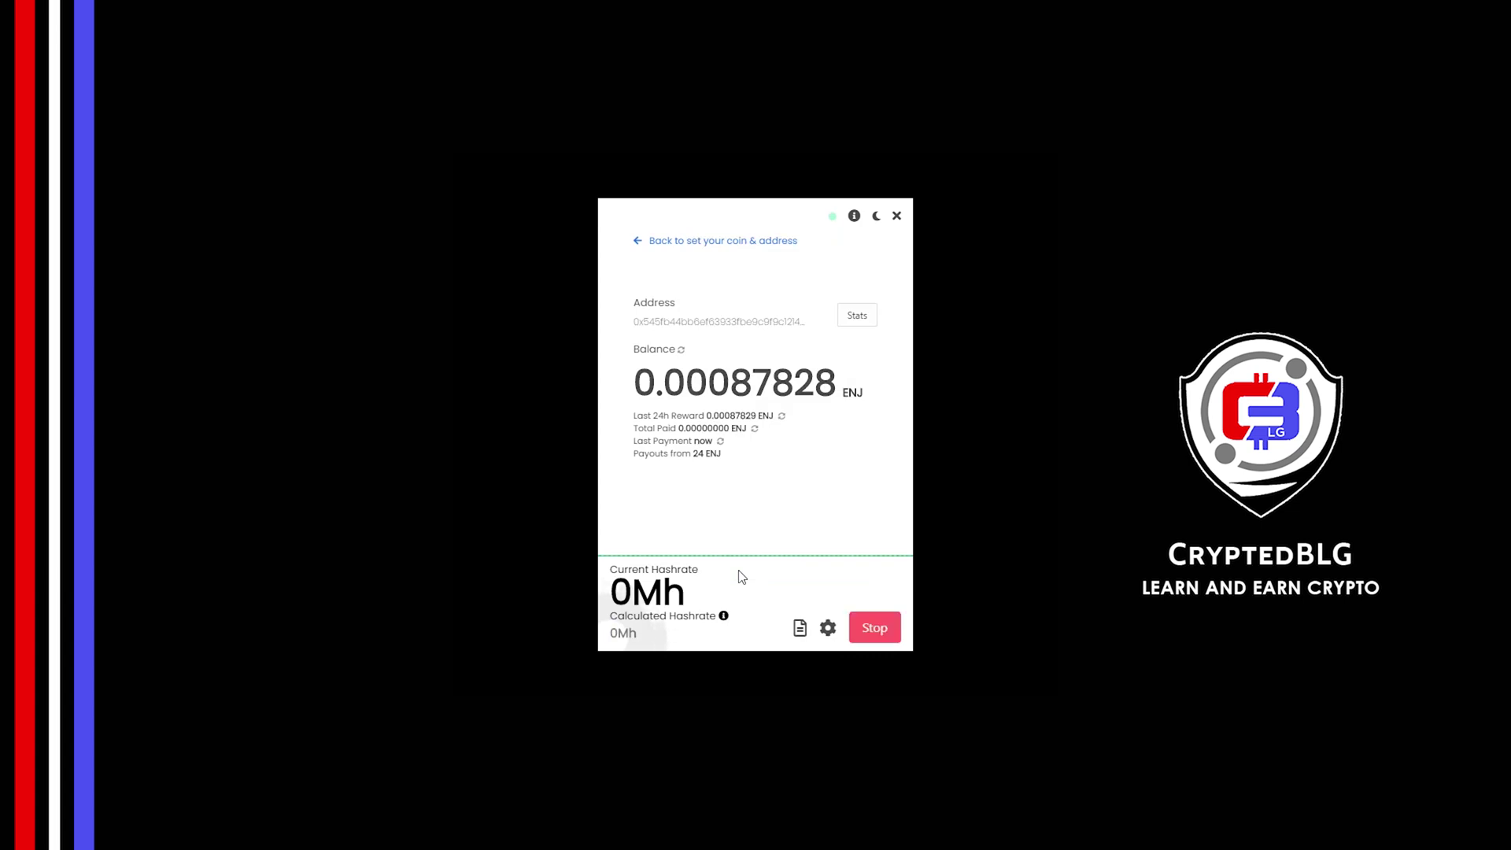
{"action": "left_click", "coordinate": [827, 627]}
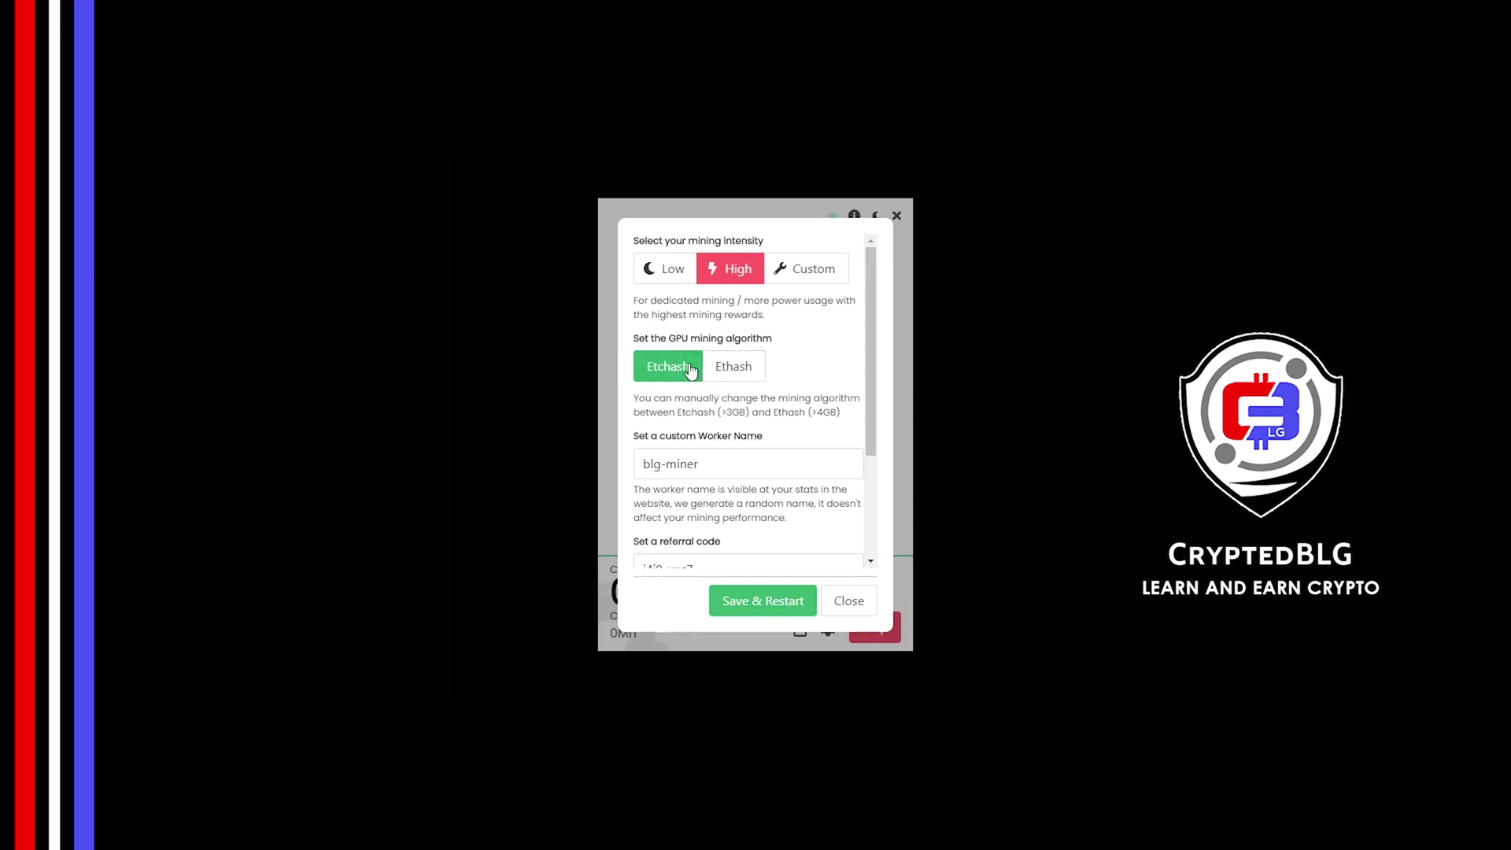
- Keep worker name blg-miner, check the referral code, and Save & Restart mining
{"action": "left_click", "coordinate": [747, 461]}
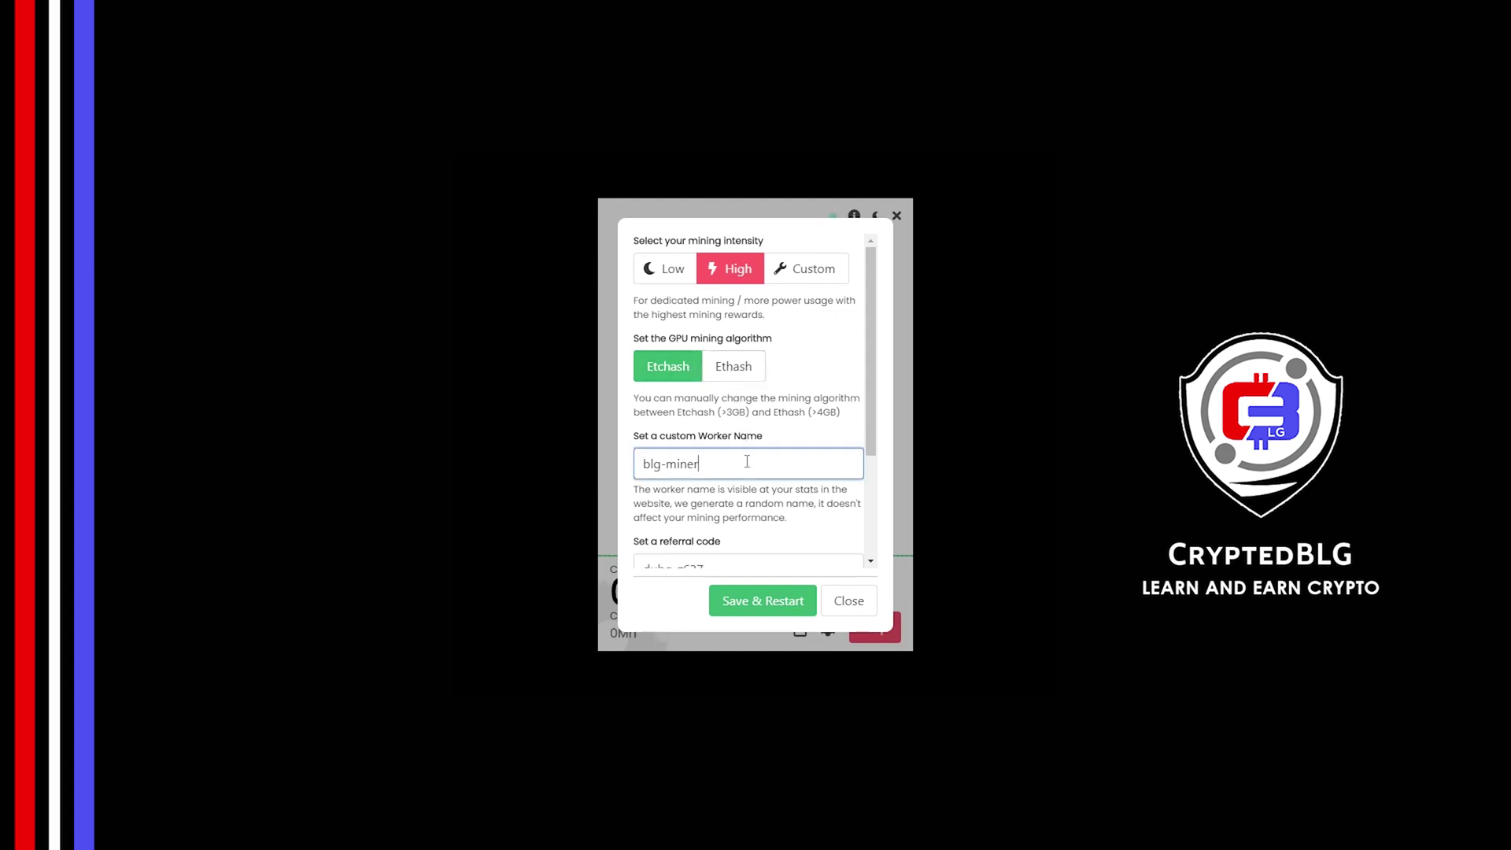
{"action": "left_click_drag", "start_coordinate": [746, 461], "coordinate": [630, 480]}
{"action": "left_click", "coordinate": [722, 497]}
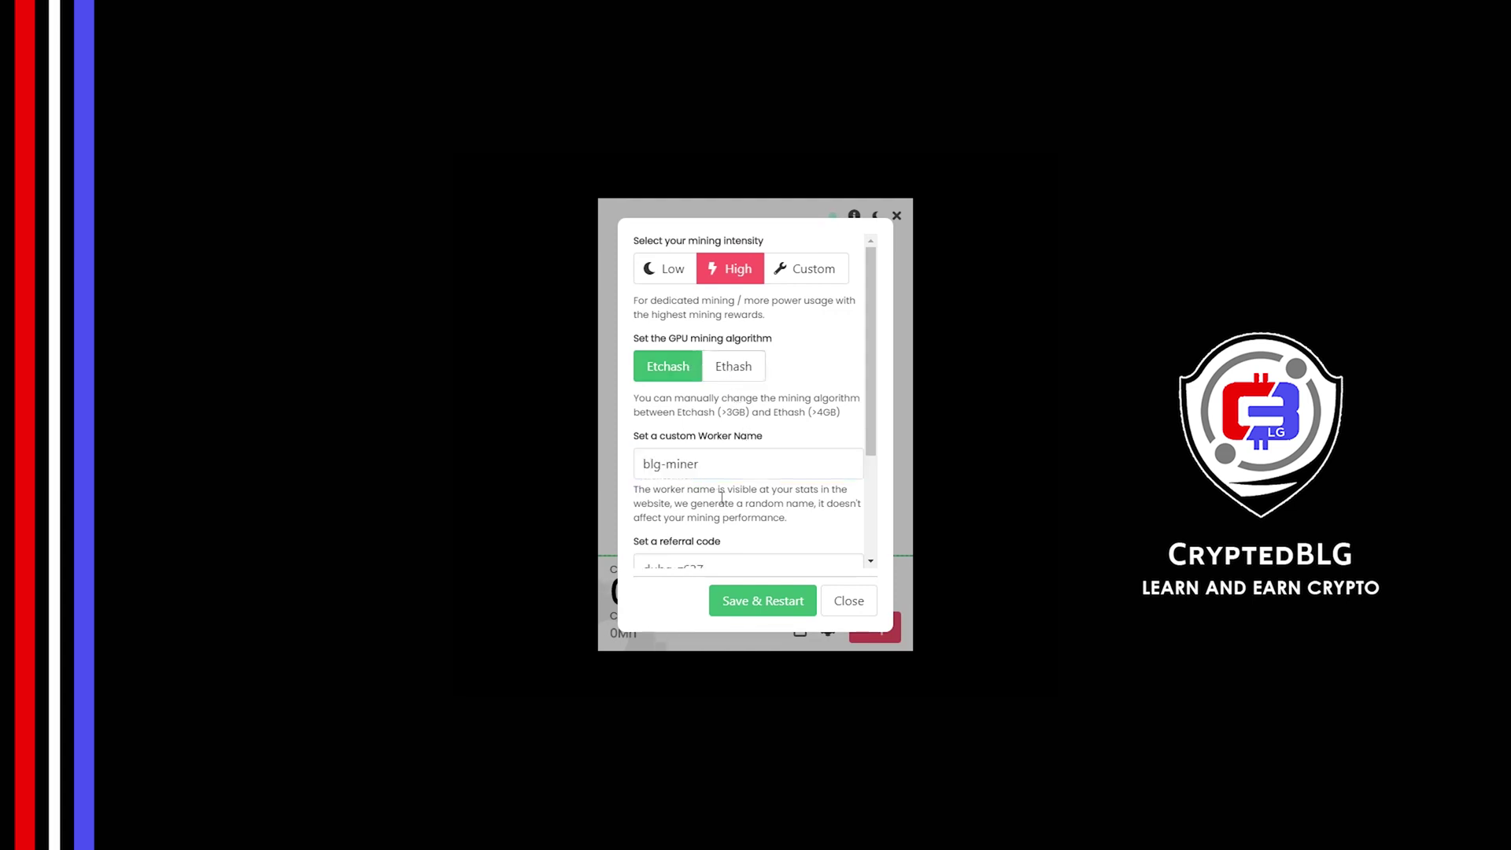
{"action": "scroll", "coordinate": [722, 497], "scroll_direction": "down", "scroll_amount": 2}
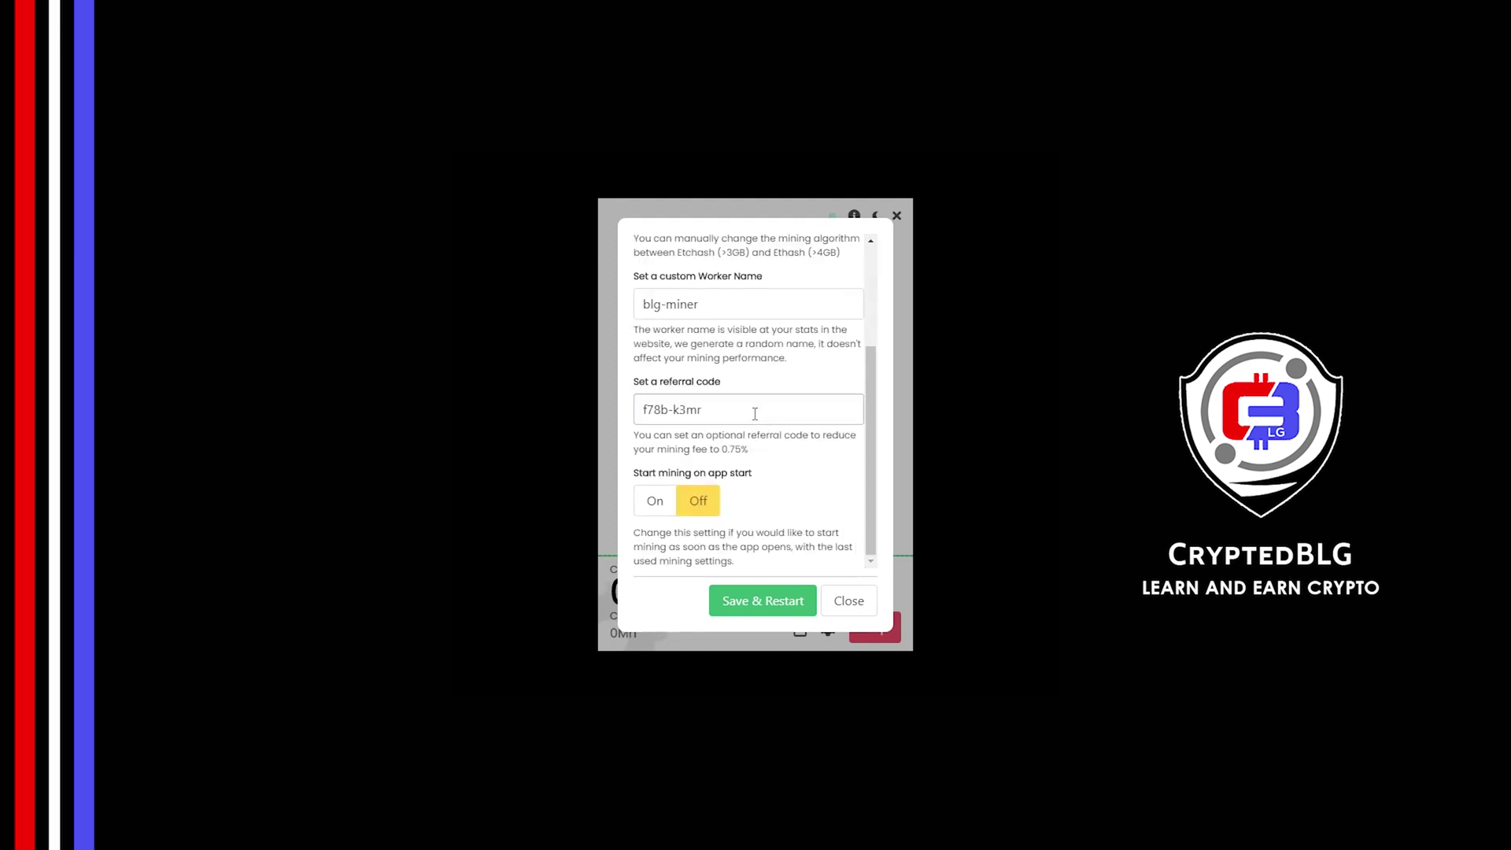
{"action": "left_click", "coordinate": [754, 411]}
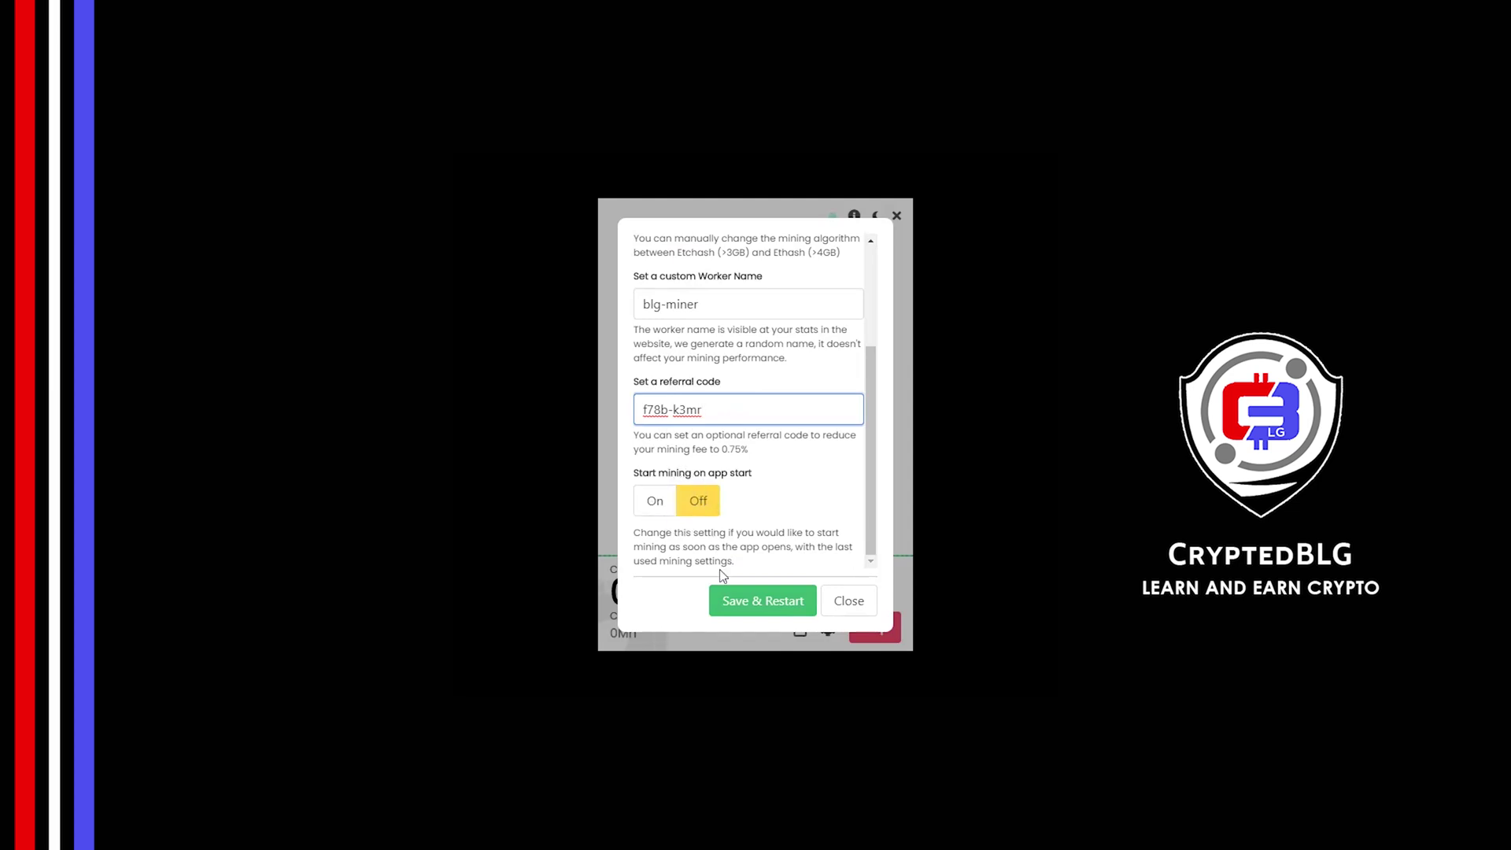
{"action": "left_click", "coordinate": [739, 604]}
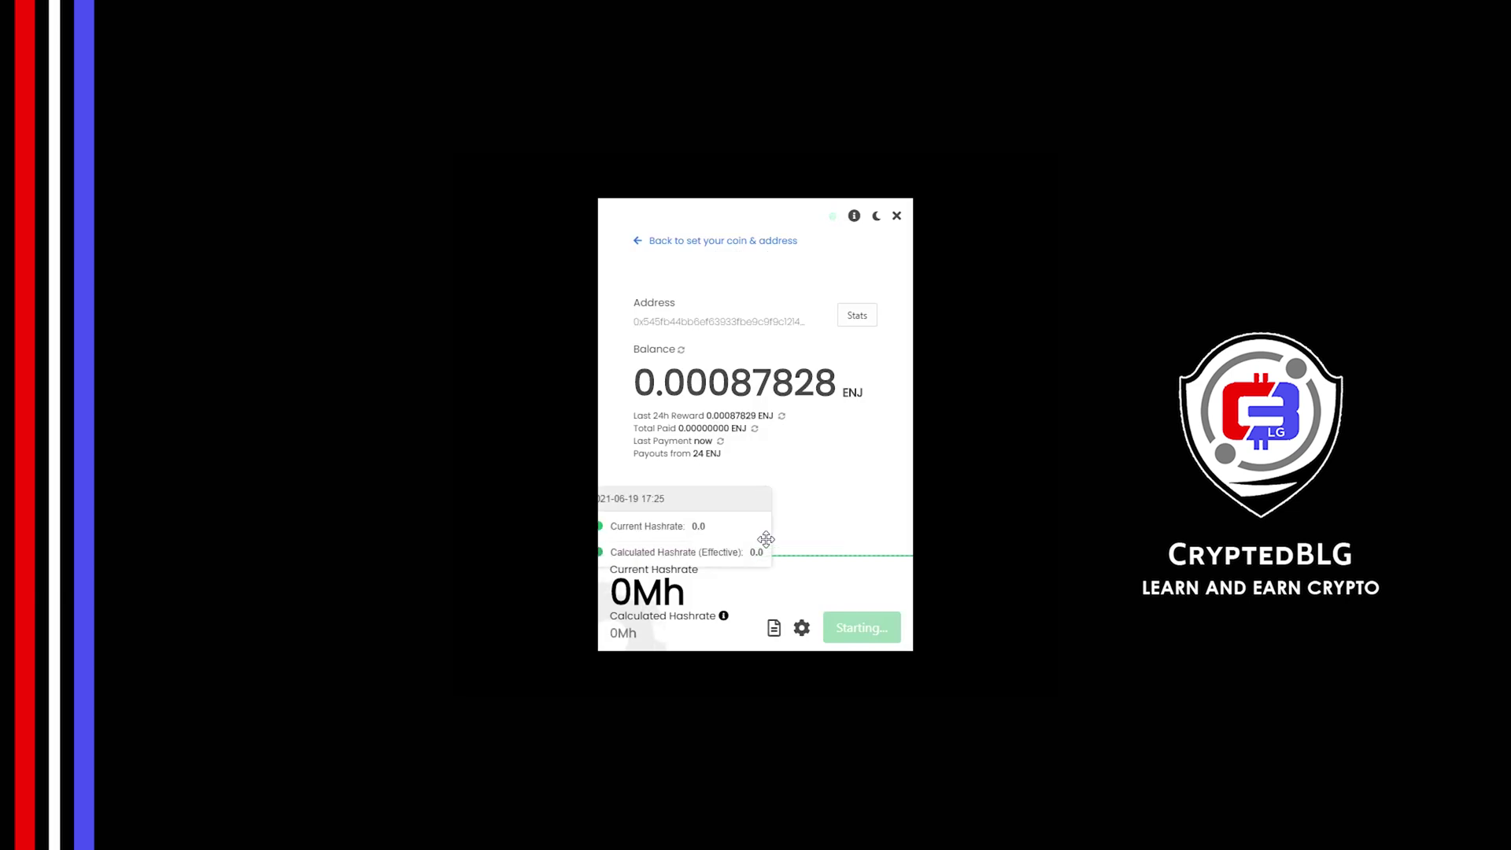
- Open the wallet's stats page on the unMineable website, listing worker blg-miner at 8 Mh
{"action": "left_click", "coordinate": [862, 324]}
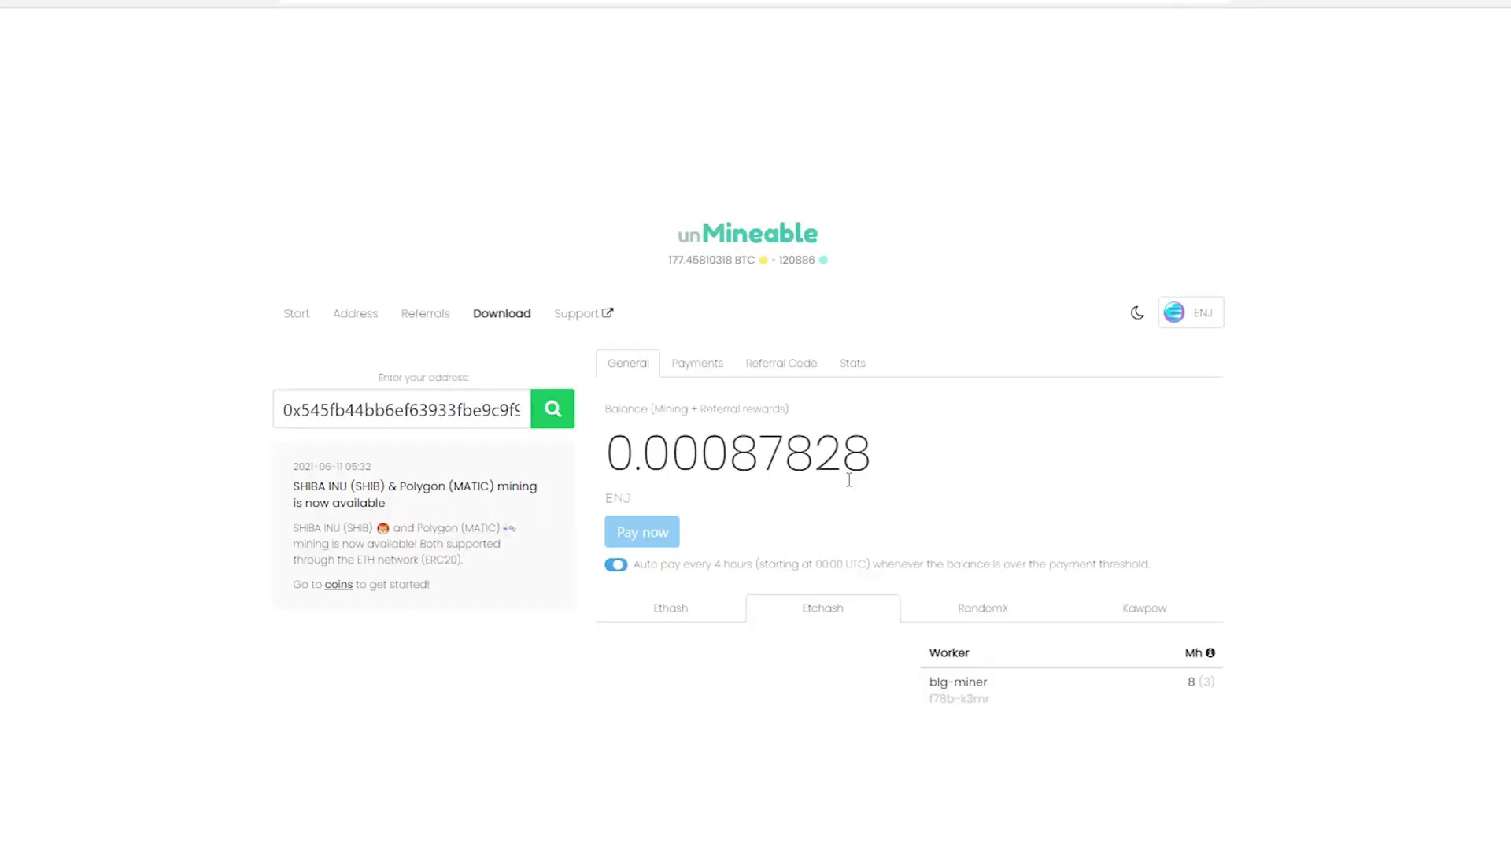
{"action": "scroll", "coordinate": [849, 480], "scroll_direction": "down", "scroll_amount": 1}
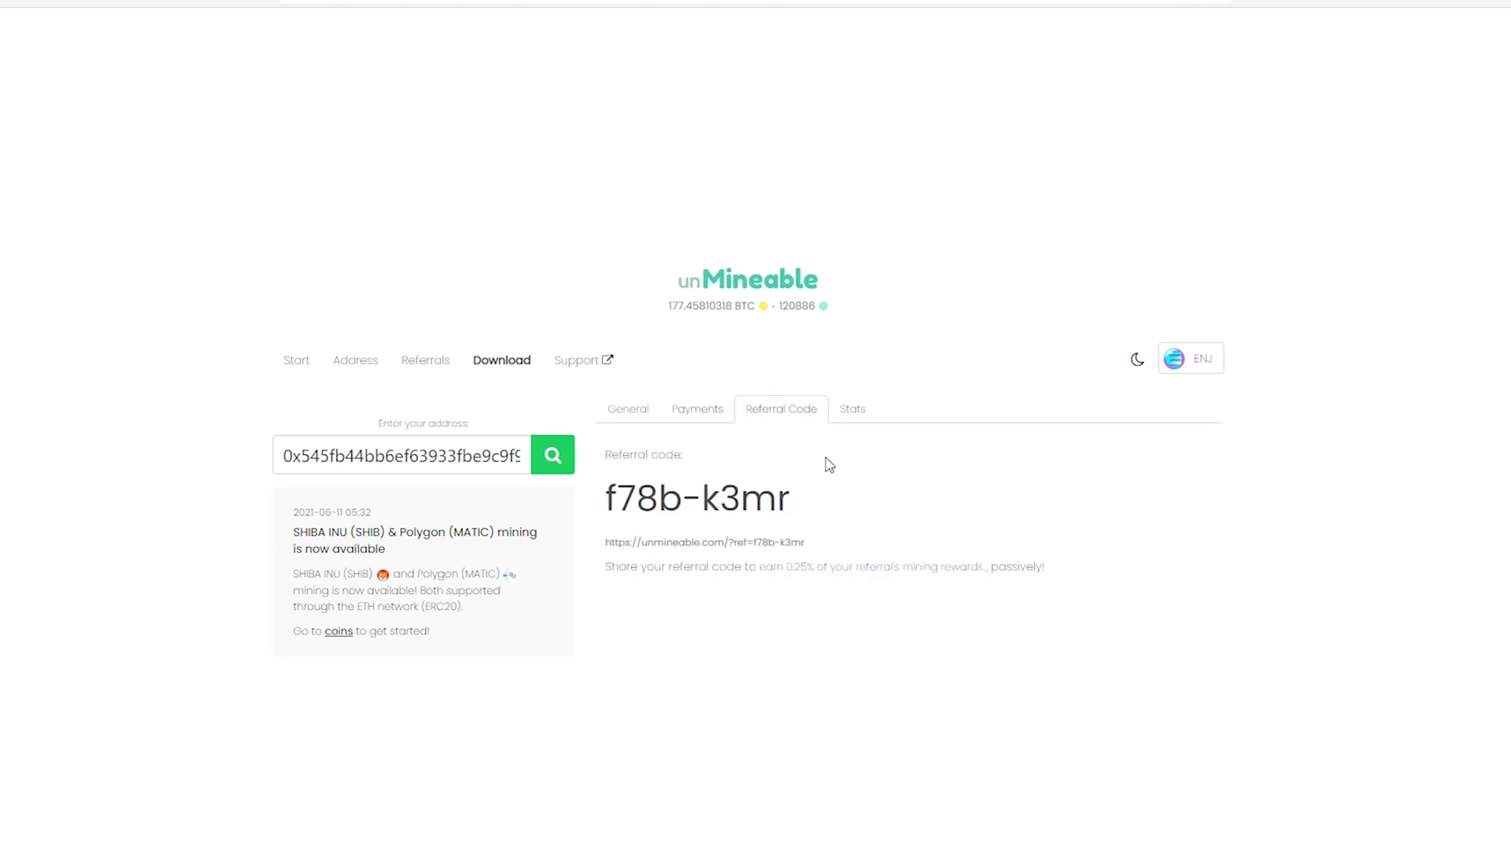
- Show the Stats tab: 0.00087828 total balance, payment threshold 24, 0.75% mining fee
{"action": "left_click", "coordinate": [848, 417]}
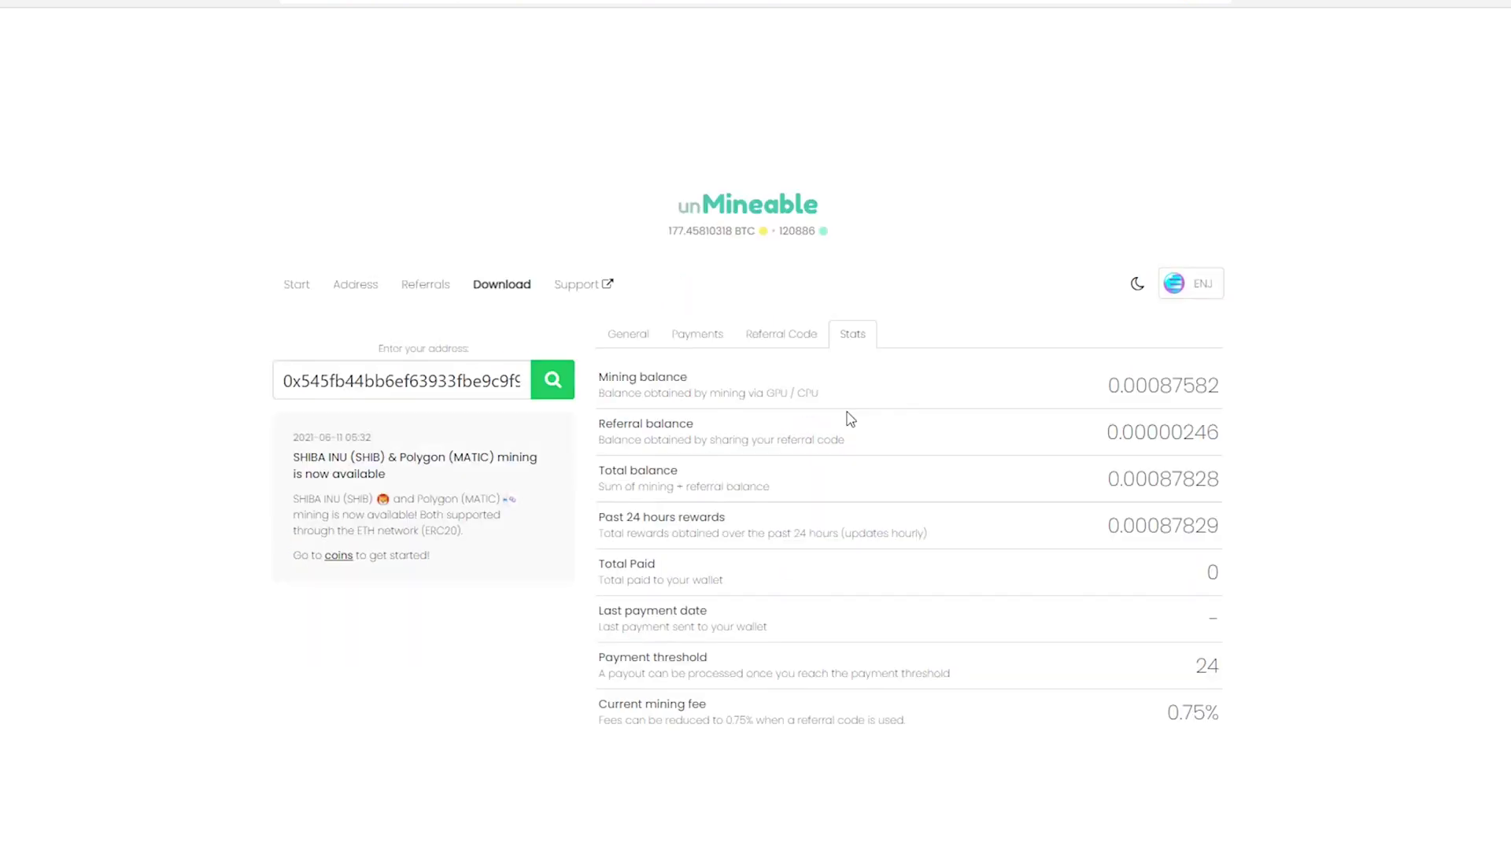